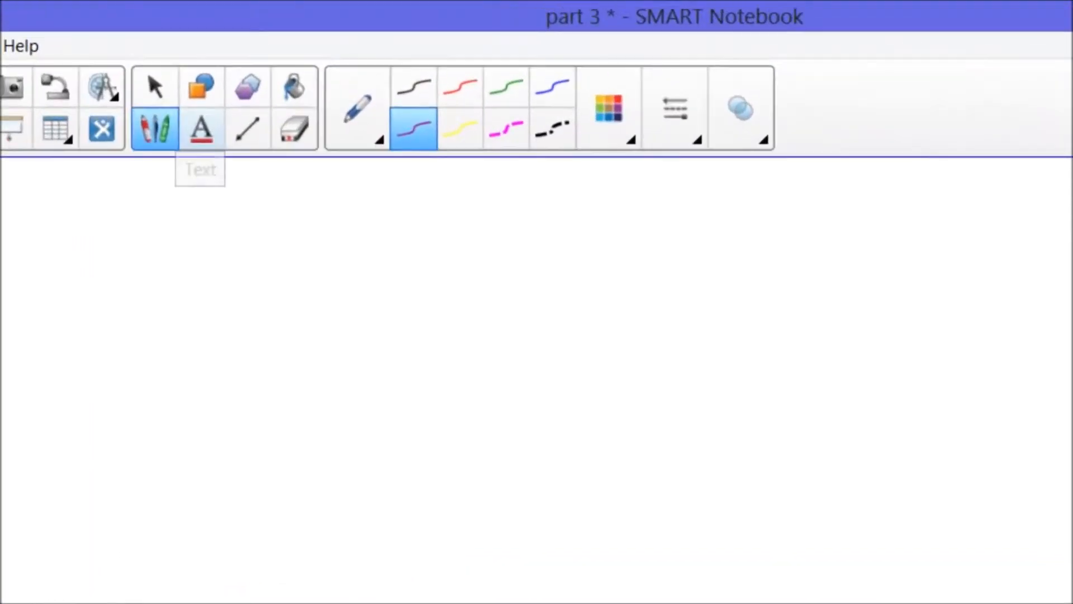
click(201, 129)
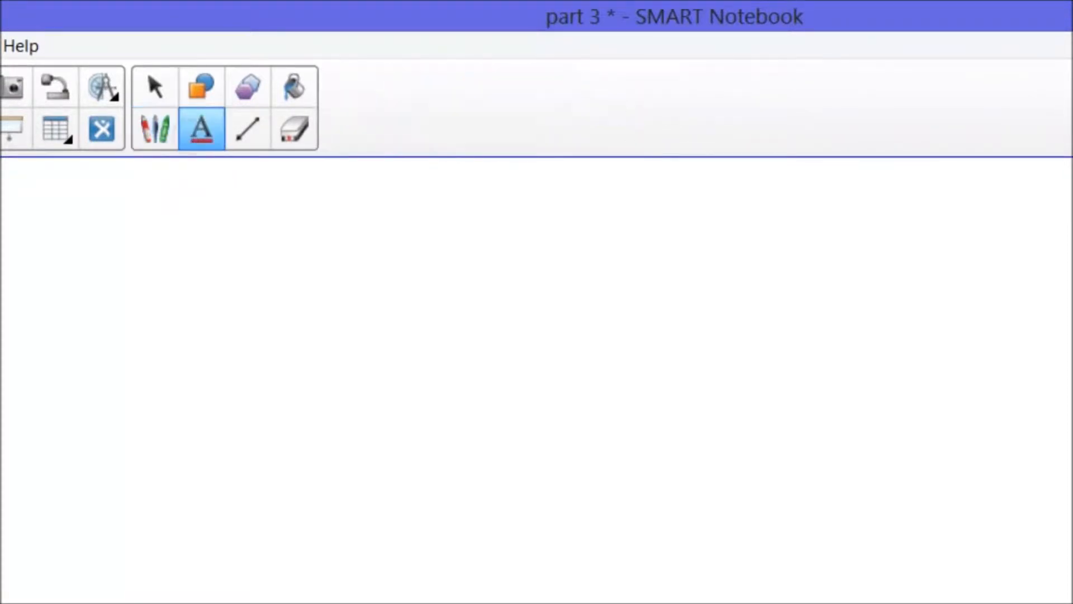
click(393, 128)
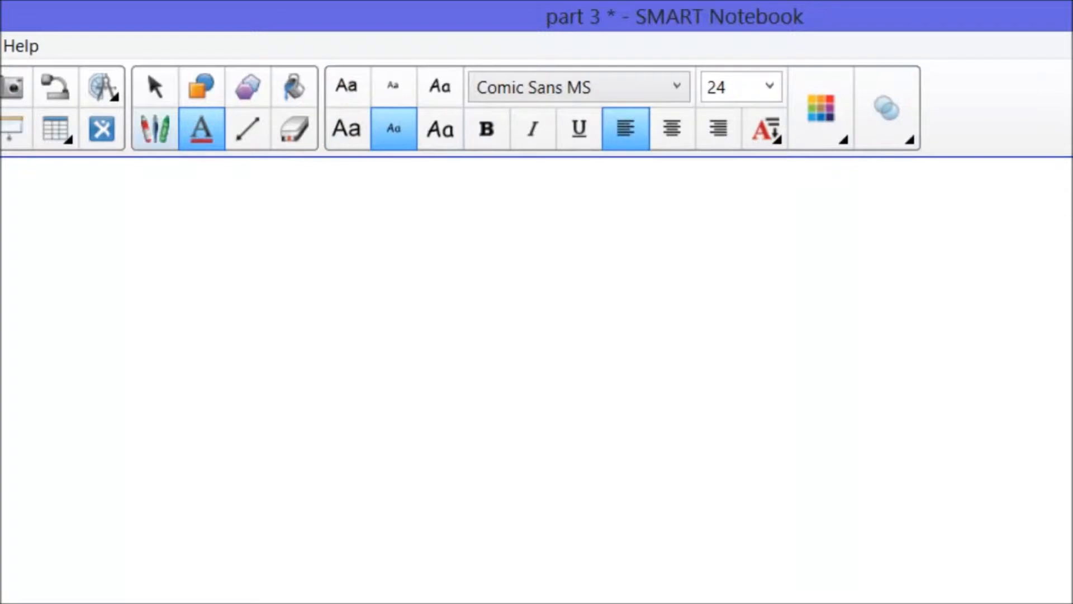
click(155, 129)
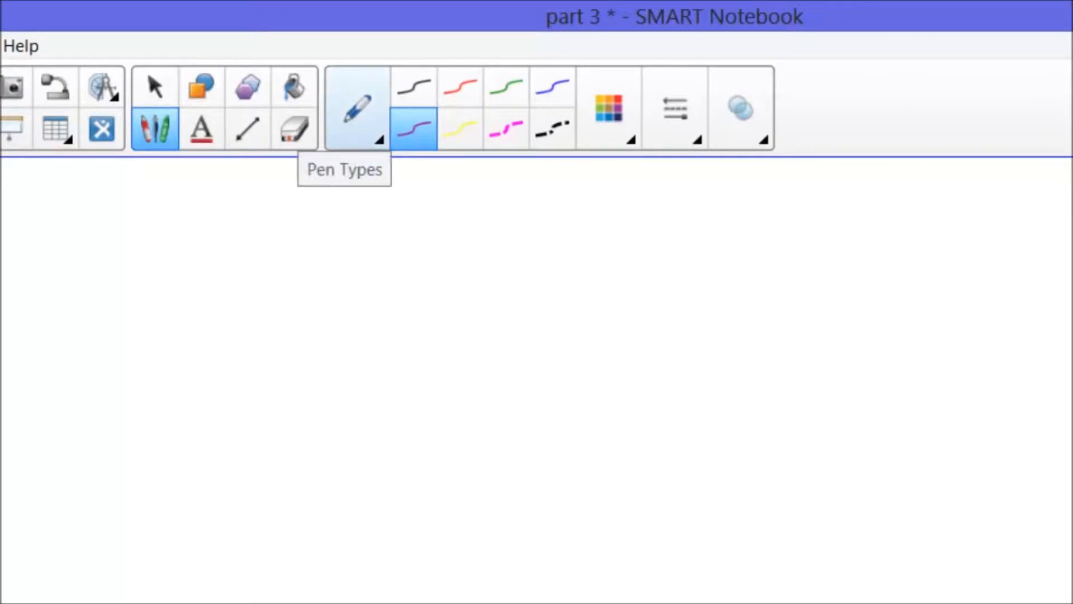
- Handwrite the word "Blue" in blue with the Crayon pen type near the top of page 2
click(358, 109)
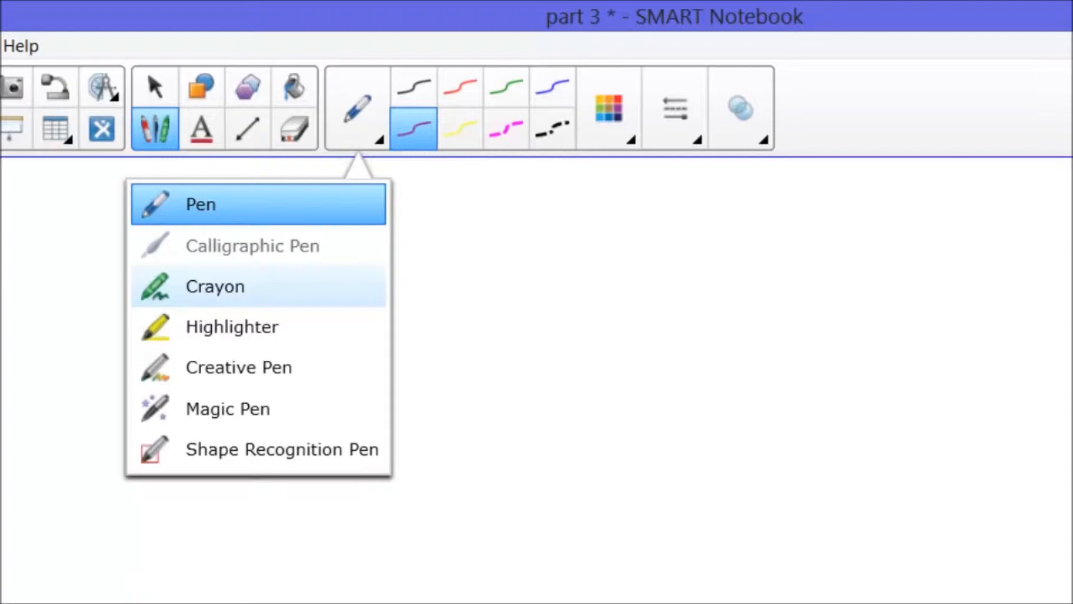
click(257, 288)
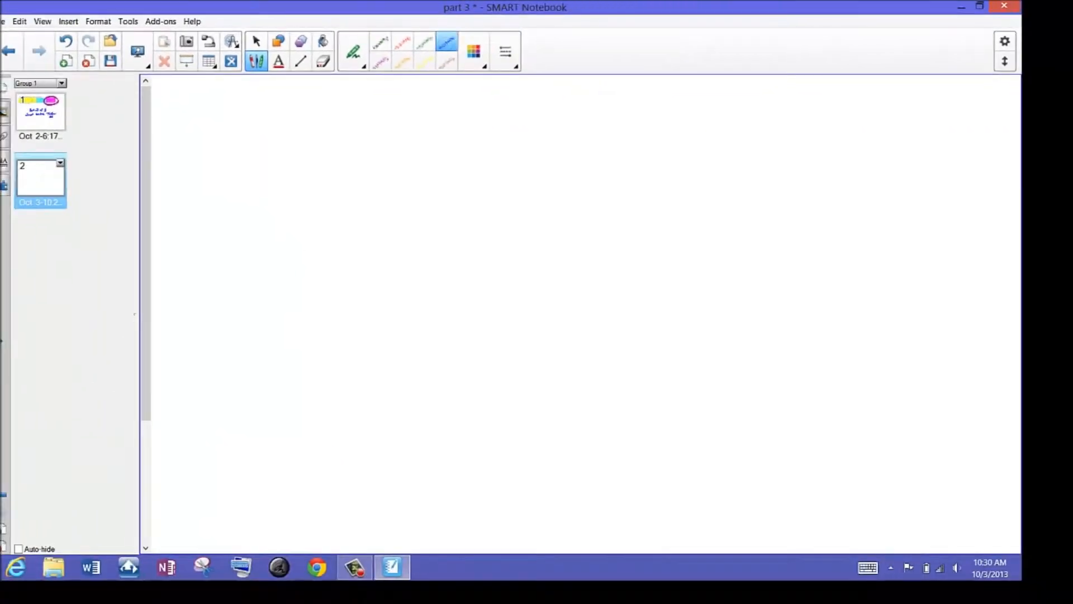
drag(433, 161, 416, 244)
drag(508, 146, 490, 222)
mouse_move(520, 183)
mouse_down()
mouse_move(581, 180)
mouse_move(586, 211)
mouse_up()
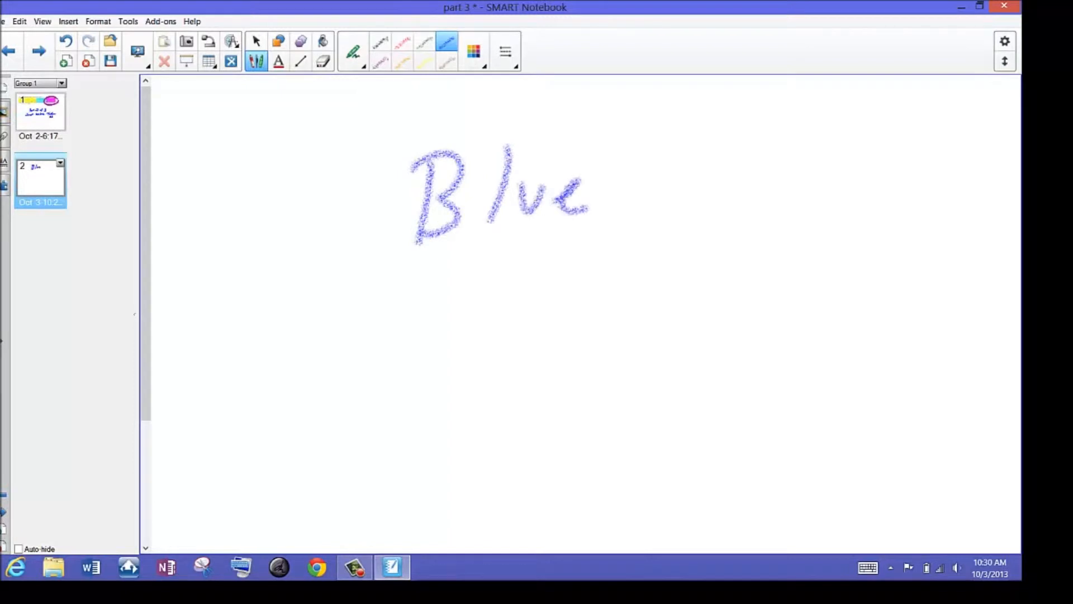
- Handwrite the word "green" in green crayon beneath the word "Blue"
click(425, 41)
mouse_move(462, 293)
mouse_down()
mouse_move(450, 351)
mouse_move(470, 306)
mouse_up()
drag(487, 289, 512, 281)
drag(526, 305, 576, 311)
drag(596, 290, 633, 318)
- Highlight the word "Blue" in yellow using the Highlighter pen type
click(353, 52)
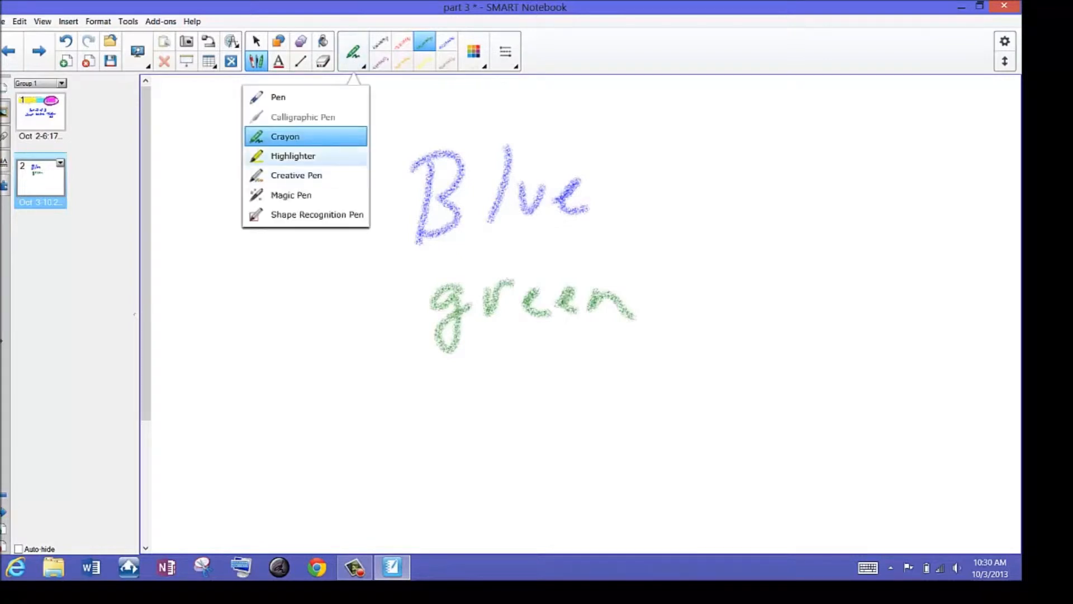
click(293, 155)
mouse_move(352, 168)
mouse_down()
mouse_move(626, 159)
mouse_move(336, 168)
mouse_move(626, 213)
mouse_move(615, 229)
mouse_up()
drag(371, 190, 445, 189)
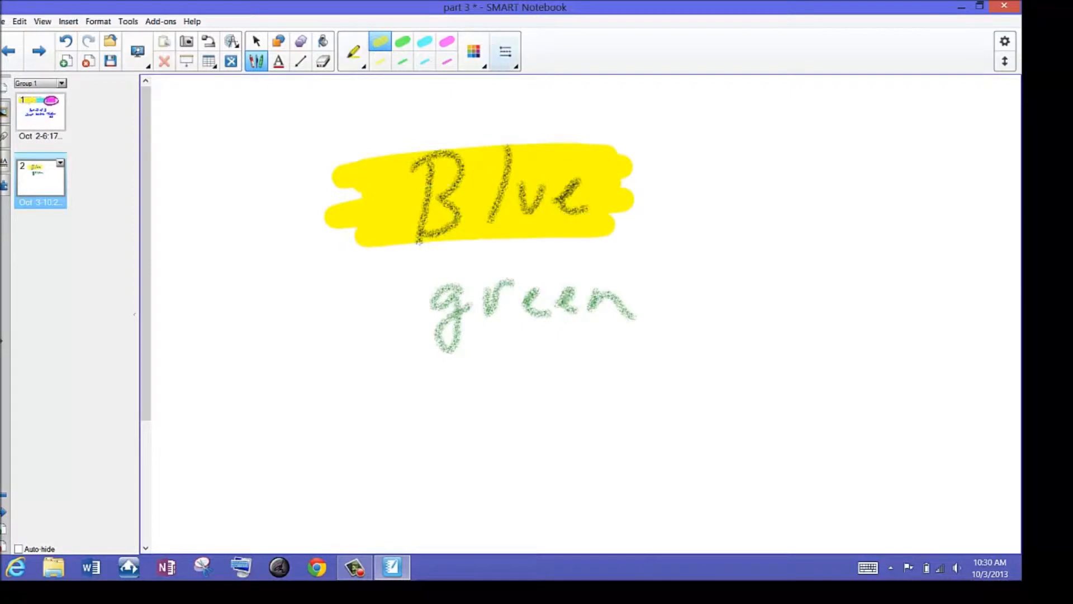
- Draw a wavy red-and-blue striped line above the word "Blue" with the Creative Pen
click(354, 53)
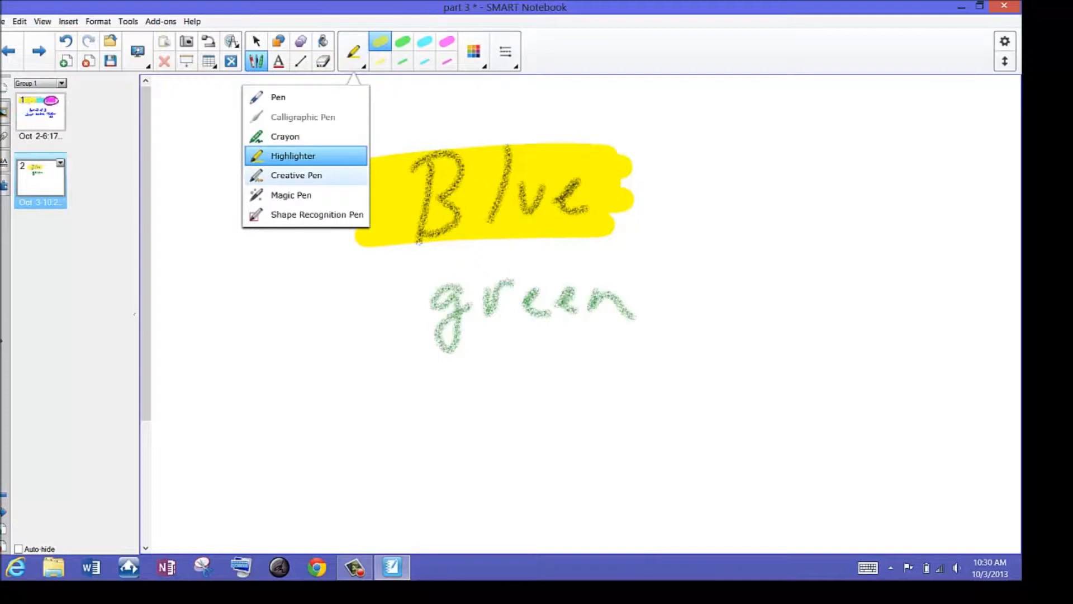
click(296, 175)
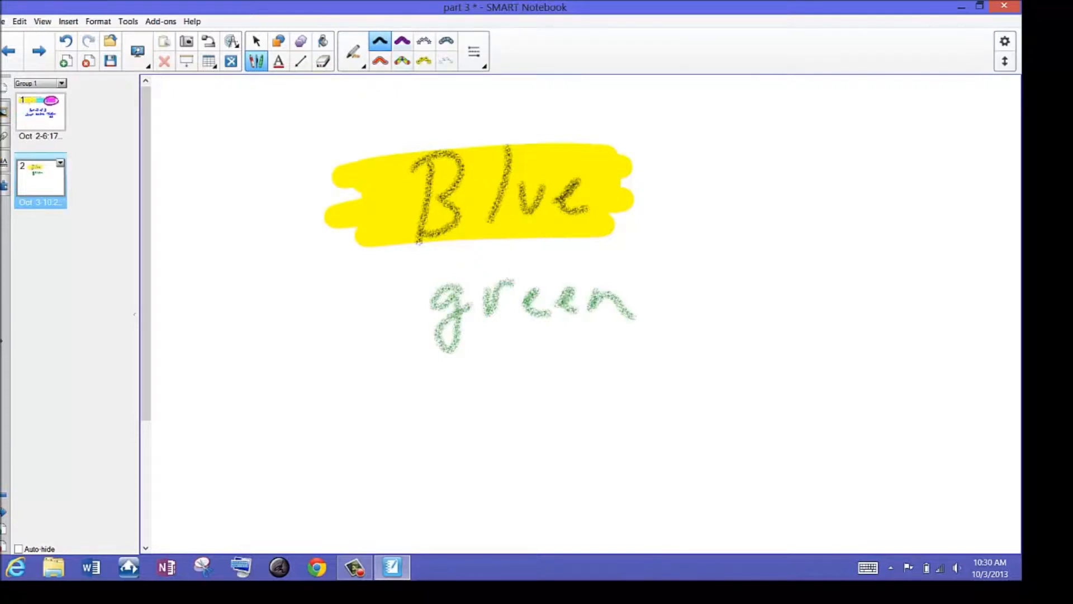
click(402, 41)
mouse_move(243, 152)
mouse_down()
mouse_move(339, 106)
mouse_move(707, 89)
mouse_up()
- Draw a wavy rainbow line below "green" and a ring of smiley faces beside the two words with the Creative Pen
click(402, 61)
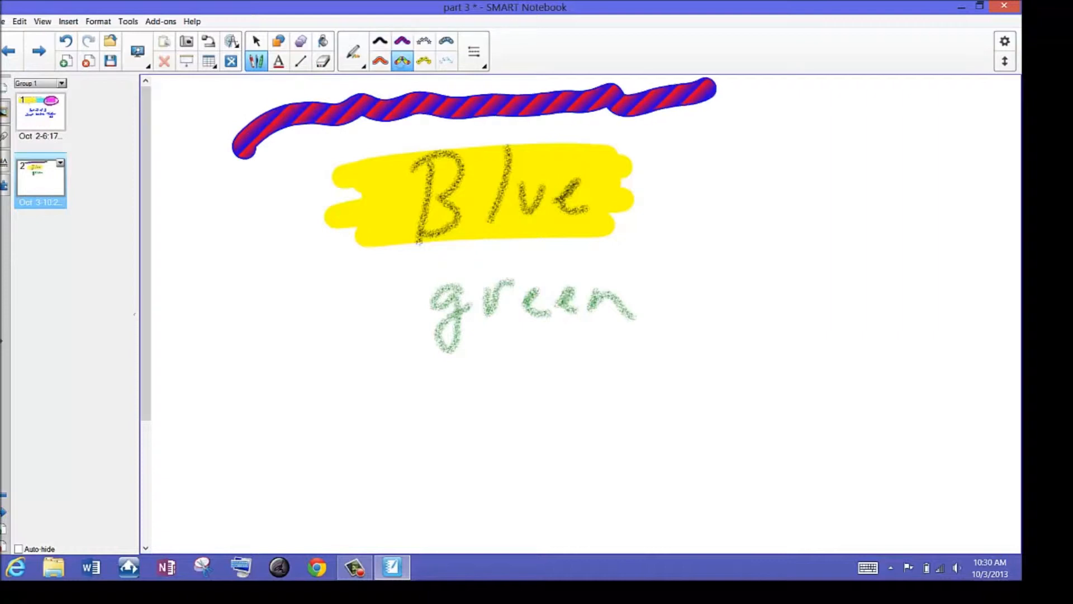
mouse_move(207, 366)
mouse_down()
mouse_move(508, 385)
mouse_move(827, 380)
mouse_up()
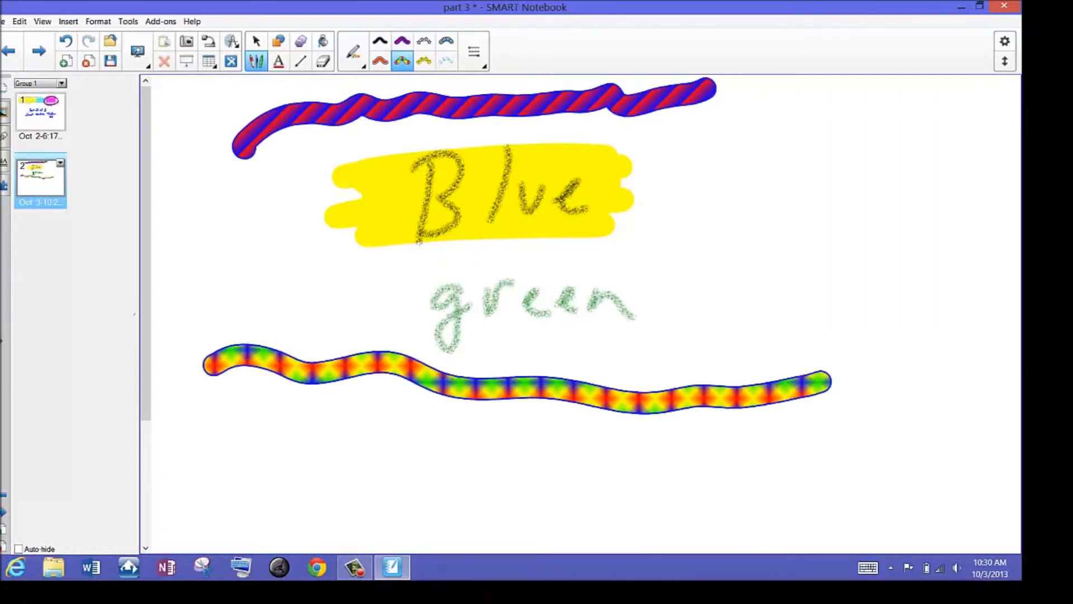
click(425, 61)
mouse_move(813, 185)
mouse_down()
mouse_move(826, 311)
mouse_move(825, 196)
mouse_up()
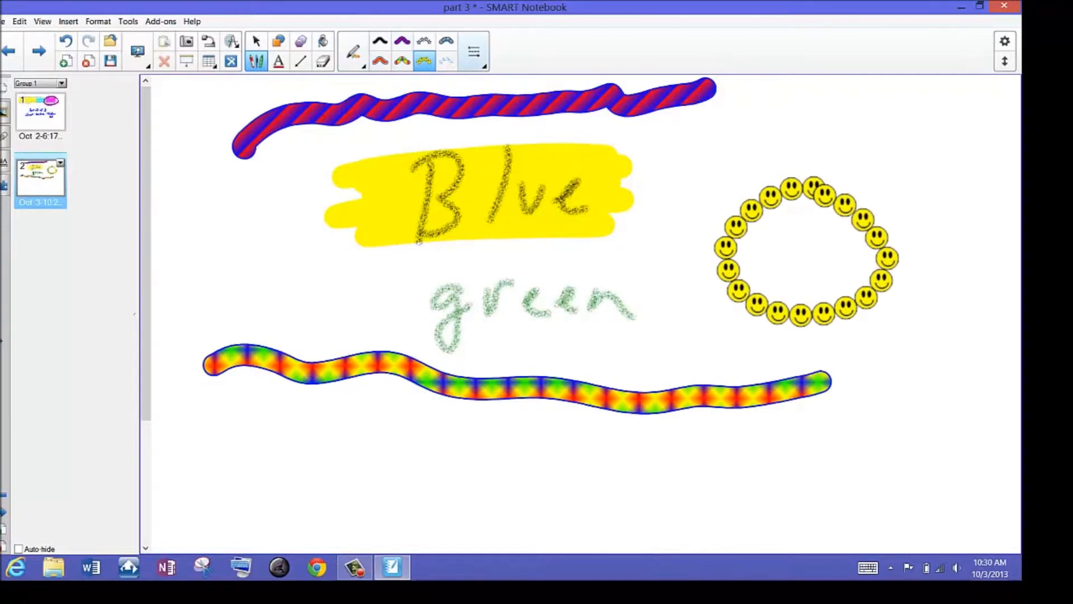
- Draw two eyes and a smiling mouth inside the smiley ring with the fading ink of the Magic Pen
click(354, 53)
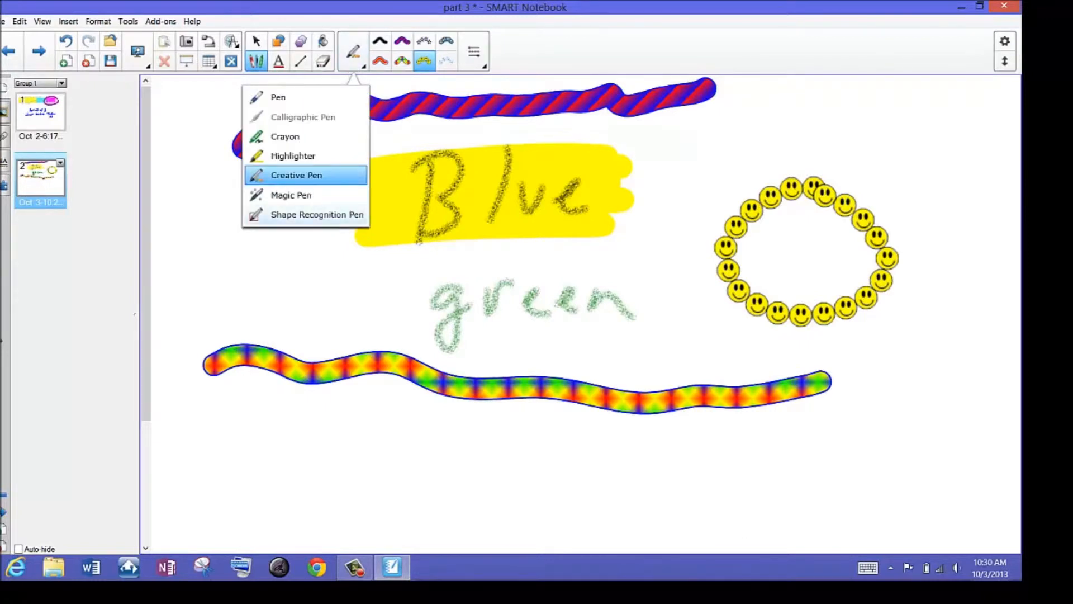
click(297, 196)
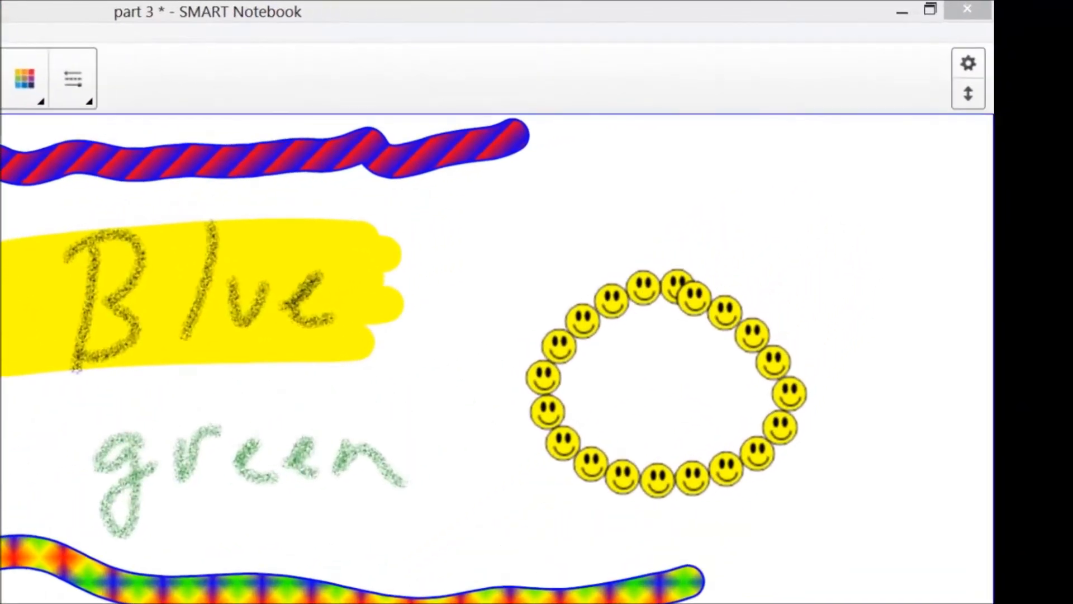
drag(629, 358, 626, 370)
drag(693, 363, 693, 370)
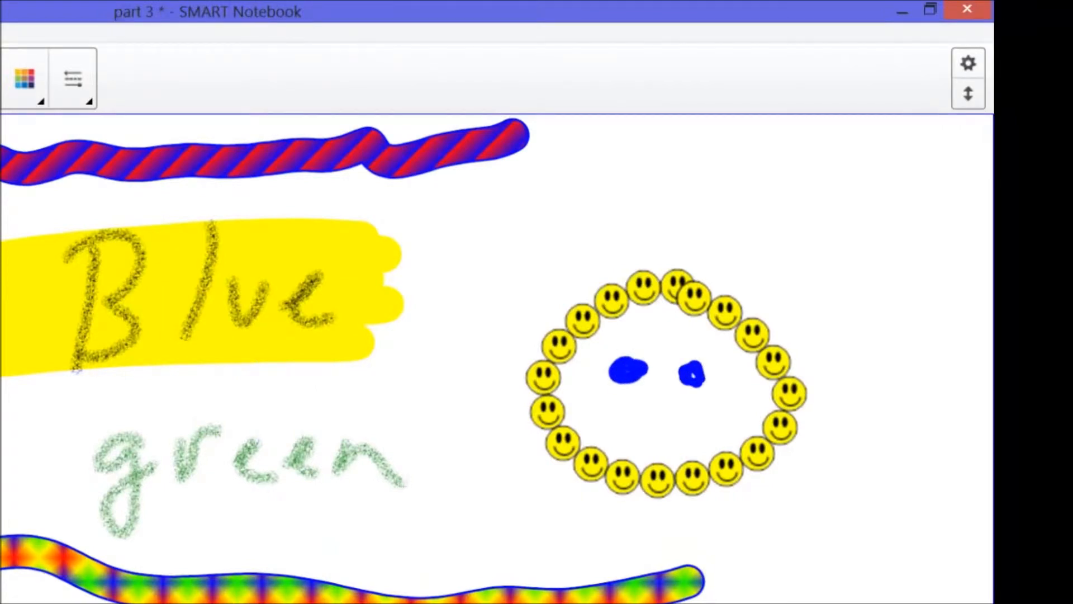
mouse_move(622, 419)
mouse_down()
mouse_move(635, 444)
mouse_move(712, 413)
mouse_up()
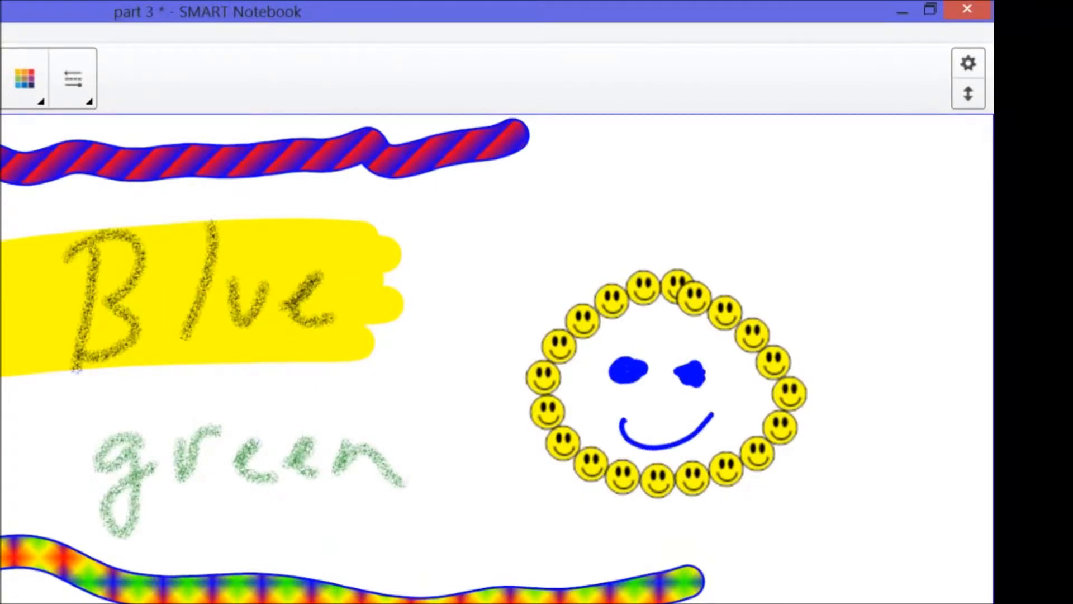
- Make further temporary Magic Pen strokes in the blank area around the right side of the smiley ring
drag(784, 221, 786, 285)
drag(782, 221, 788, 285)
mouse_move(828, 252)
mouse_down()
mouse_move(849, 274)
mouse_move(846, 306)
mouse_up()
mouse_move(867, 273)
mouse_down()
mouse_move(889, 253)
mouse_move(903, 285)
mouse_up()
drag(833, 338, 835, 379)
mouse_move(834, 336)
mouse_down()
mouse_move(838, 377)
mouse_move(868, 373)
mouse_up()
mouse_move(880, 358)
mouse_down()
mouse_move(870, 390)
mouse_move(939, 380)
mouse_up()
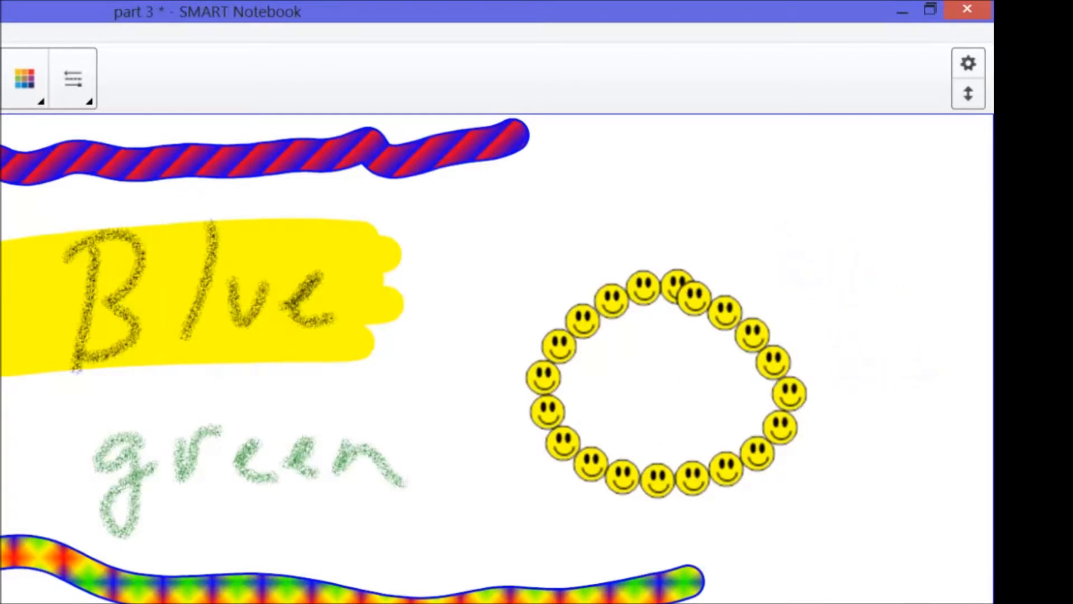
drag(901, 193, 750, 281)
drag(787, 223, 833, 275)
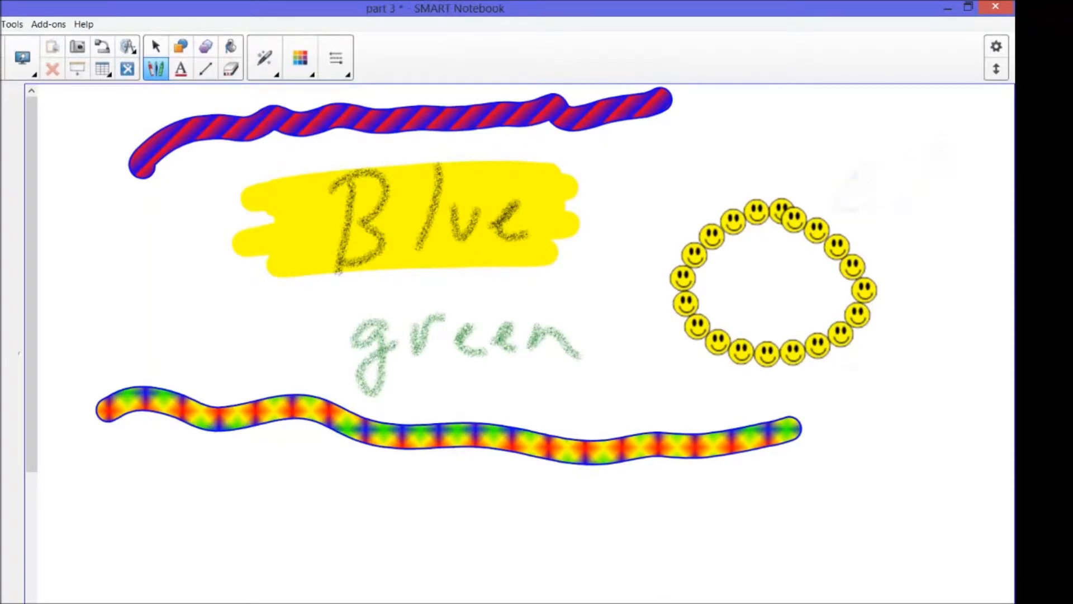
- Handwrite the word "Red" in red with the regular Pen type below the rainbow line
click(264, 58)
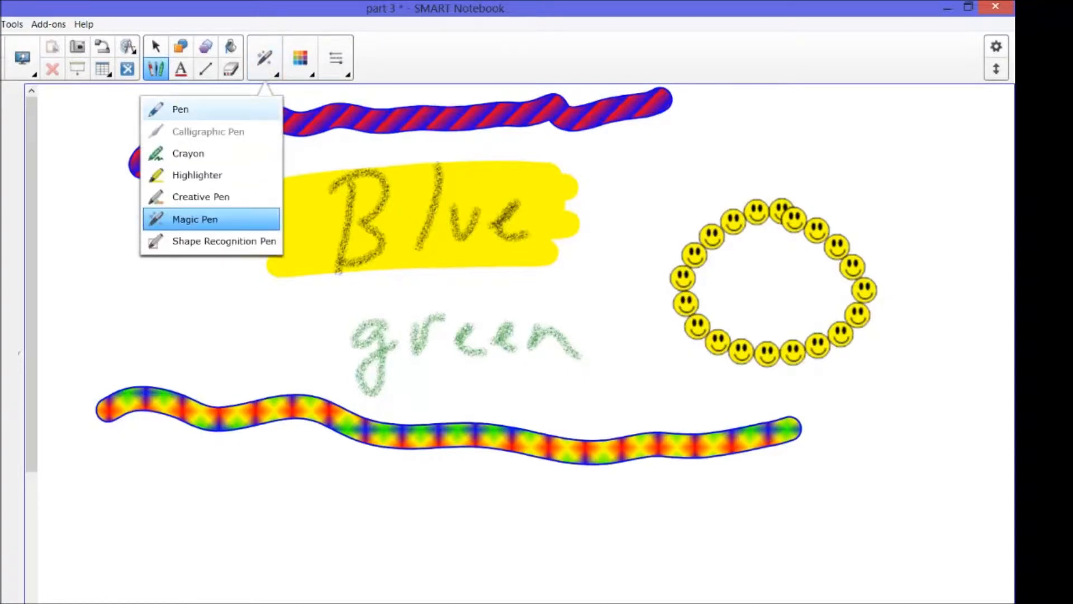
click(180, 109)
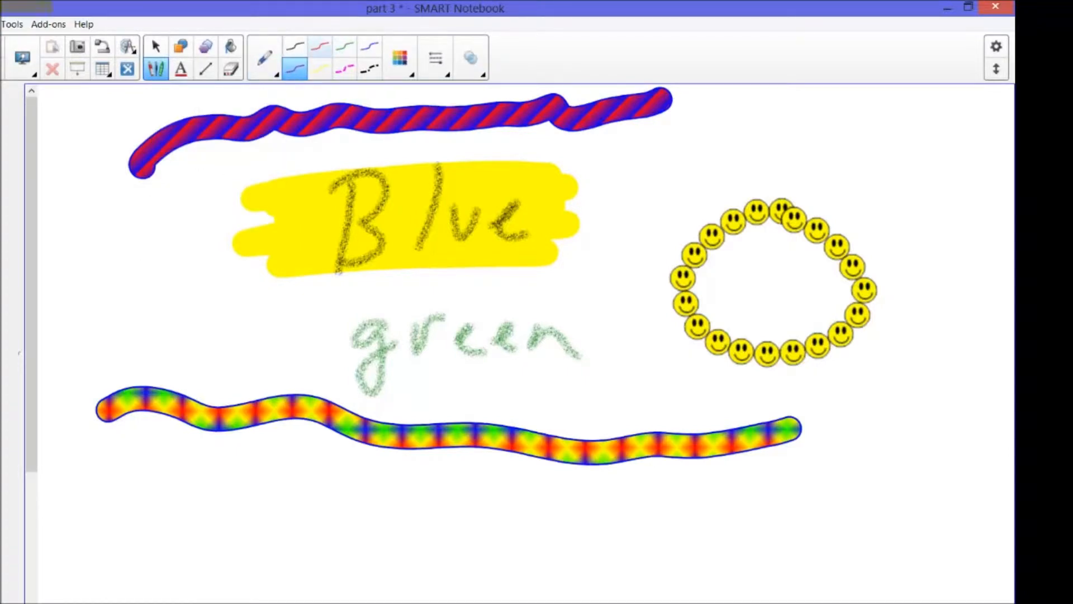
click(319, 47)
mouse_move(171, 502)
mouse_down()
mouse_move(225, 551)
mouse_move(182, 568)
mouse_up()
drag(228, 532, 252, 537)
drag(270, 519, 271, 535)
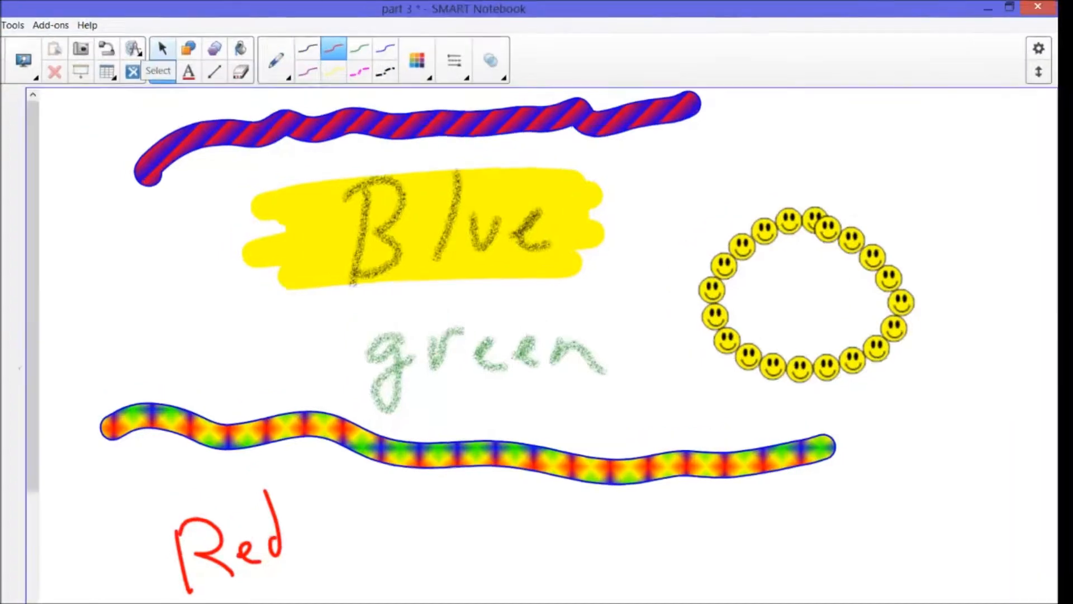
- Select the ring of smiley faces, stretch it slightly wider, and rotate it counterclockwise and back to a slight clockwise tilt
click(156, 47)
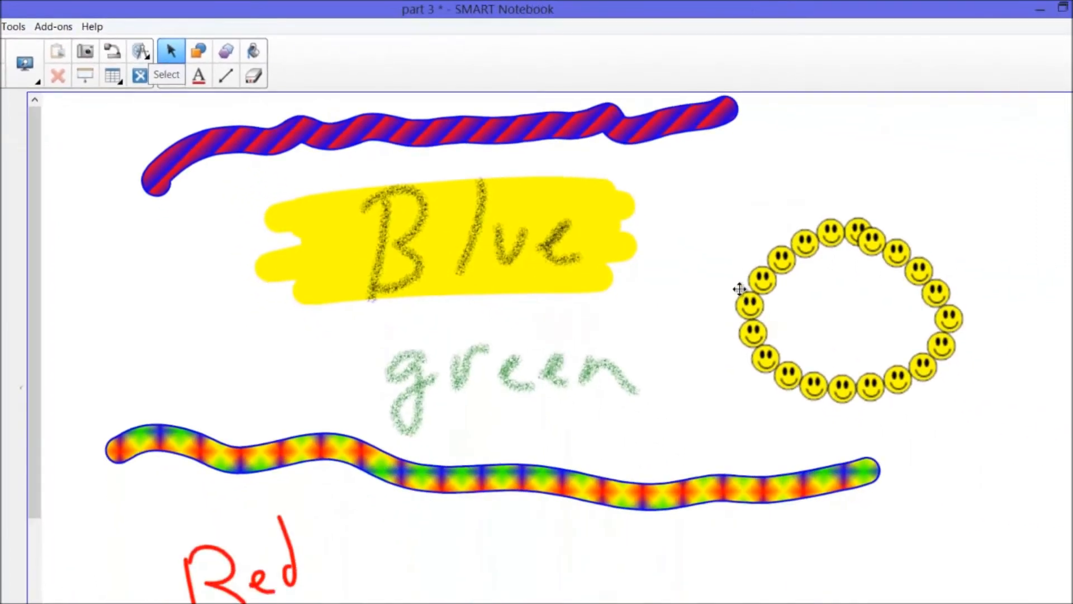
drag(724, 185, 990, 426)
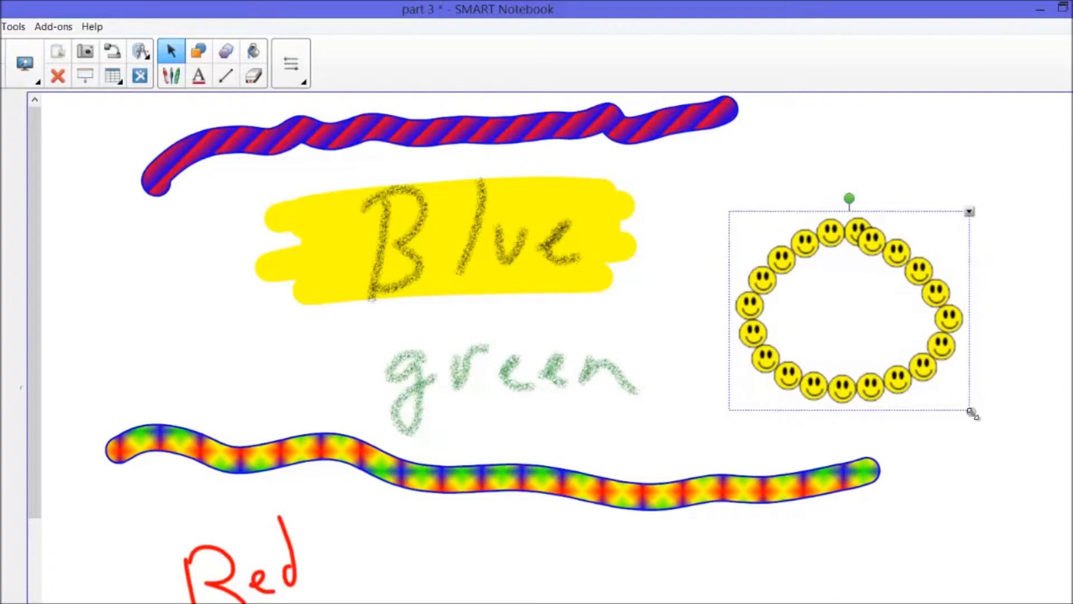
mouse_move(973, 414)
mouse_down()
mouse_move(1038, 411)
mouse_move(1051, 502)
mouse_move(971, 444)
mouse_move(854, 323)
mouse_move(1030, 520)
mouse_move(1044, 524)
mouse_move(946, 365)
mouse_move(1068, 471)
mouse_move(977, 374)
mouse_move(992, 410)
mouse_up()
drag(876, 201, 821, 185)
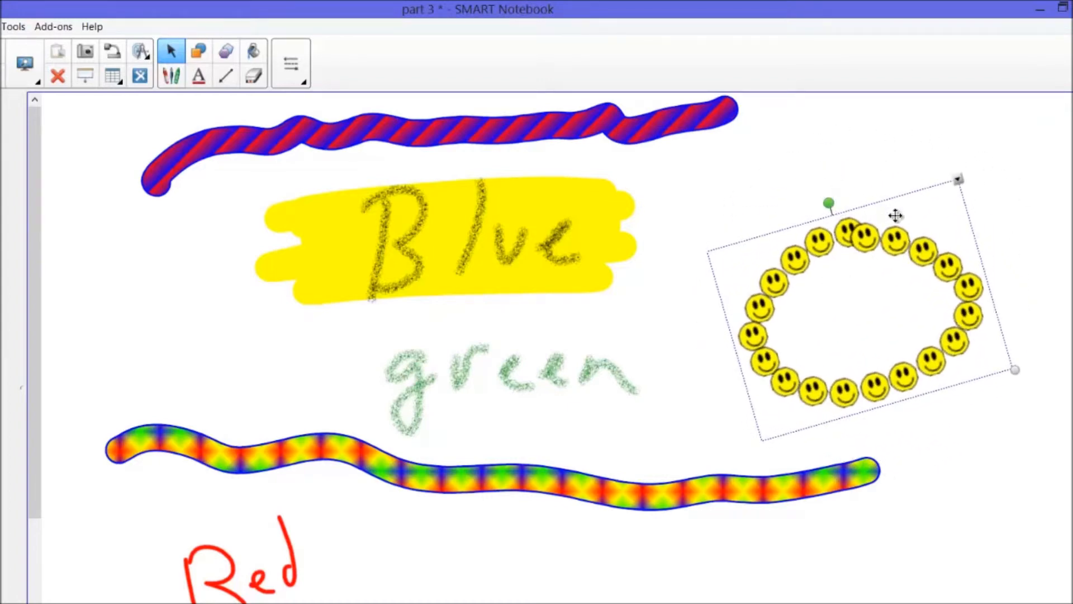
drag(826, 208, 872, 199)
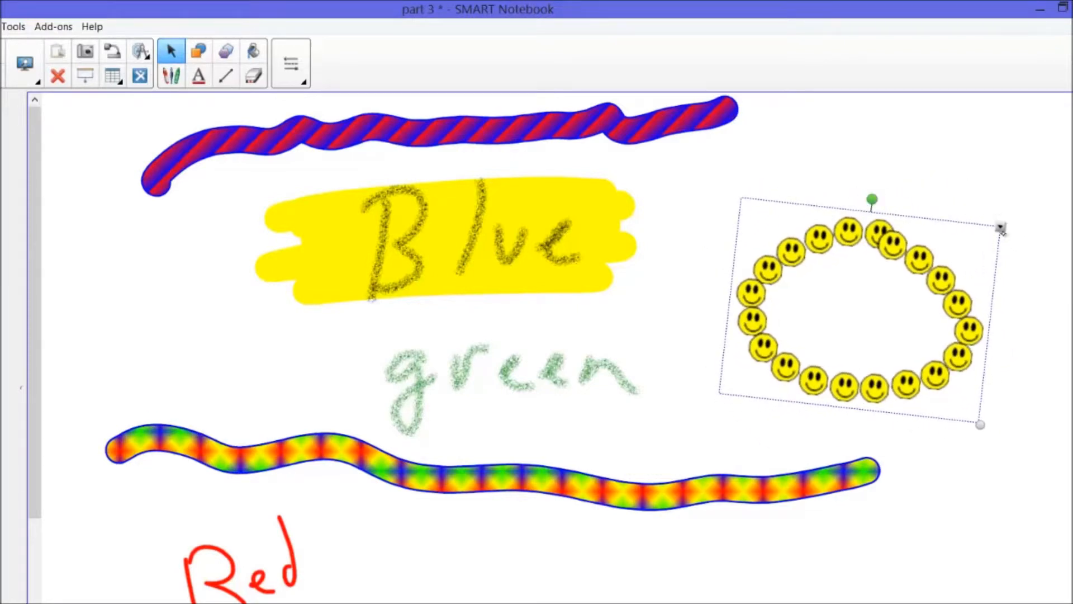
- Delete the ring of smiley faces through its object options and undo the deletion
click(1001, 227)
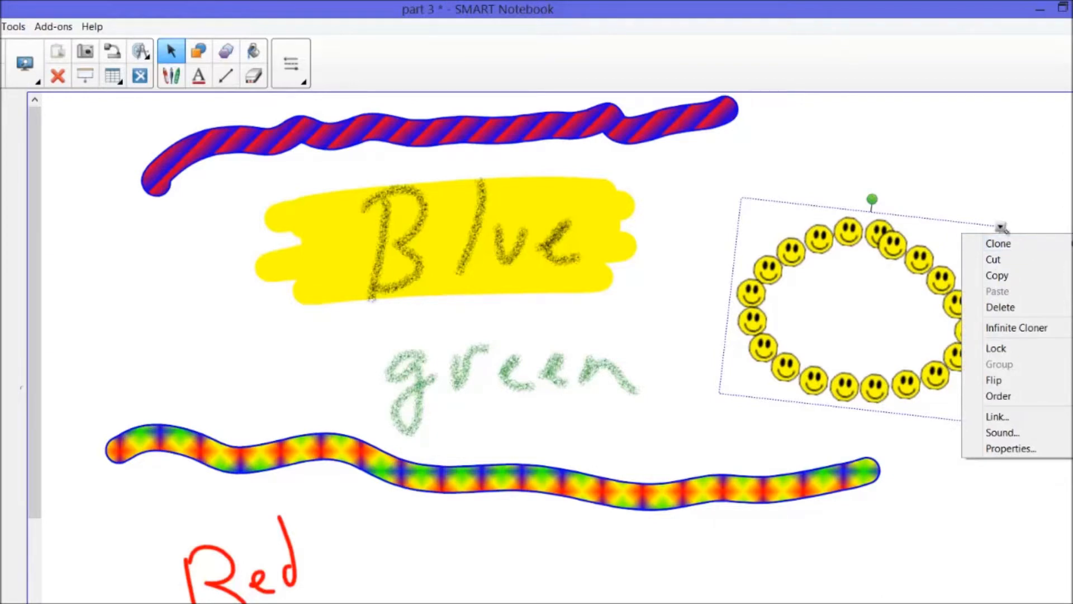
click(1009, 308)
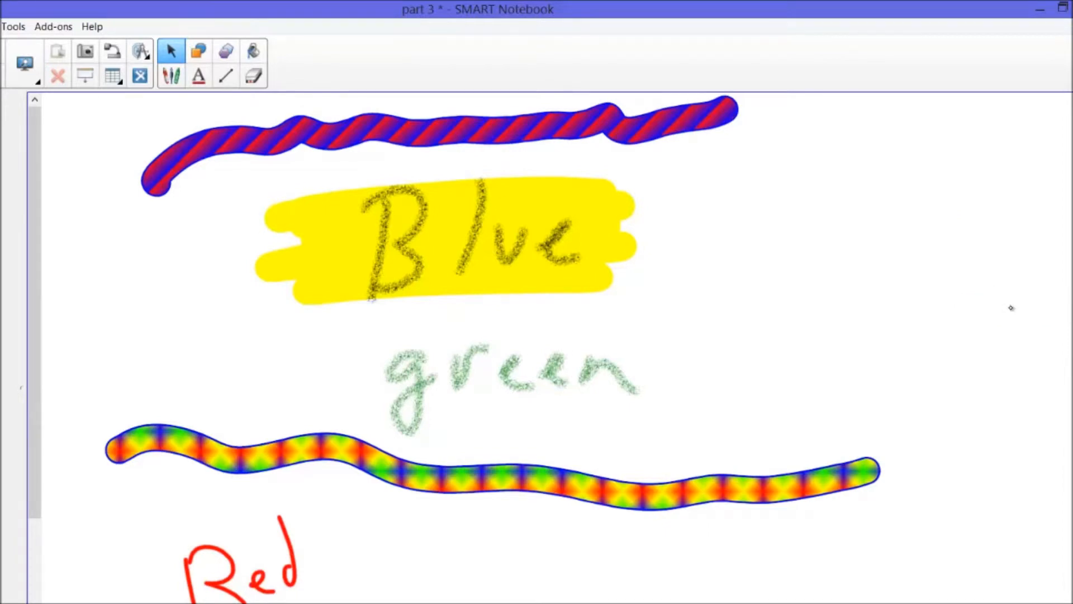
click(93, 44)
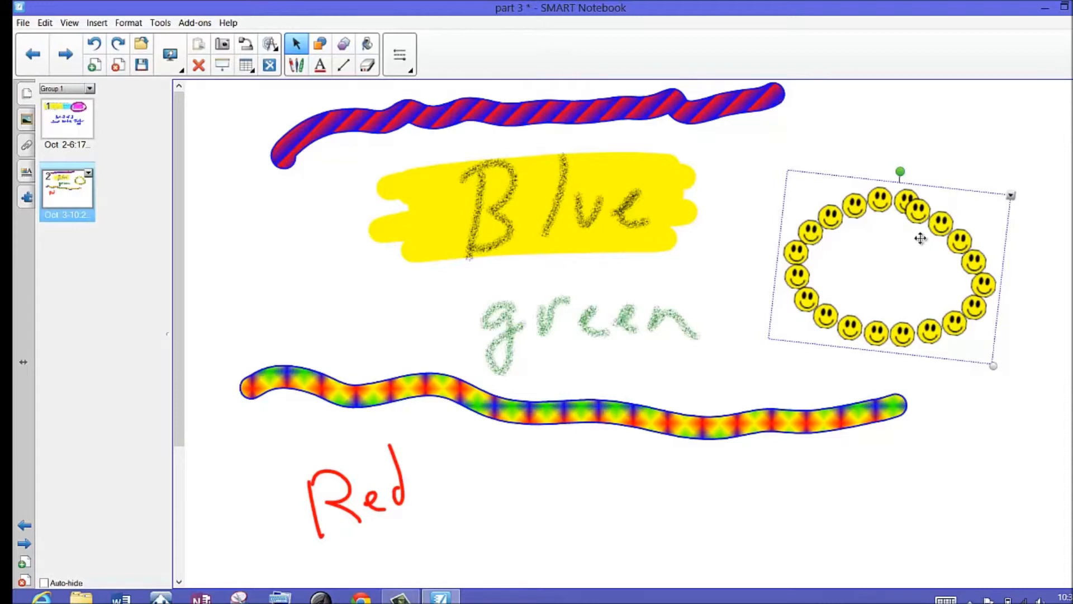
- Delete the selected ring of smiley faces and add a new blank page after page 2
click(198, 65)
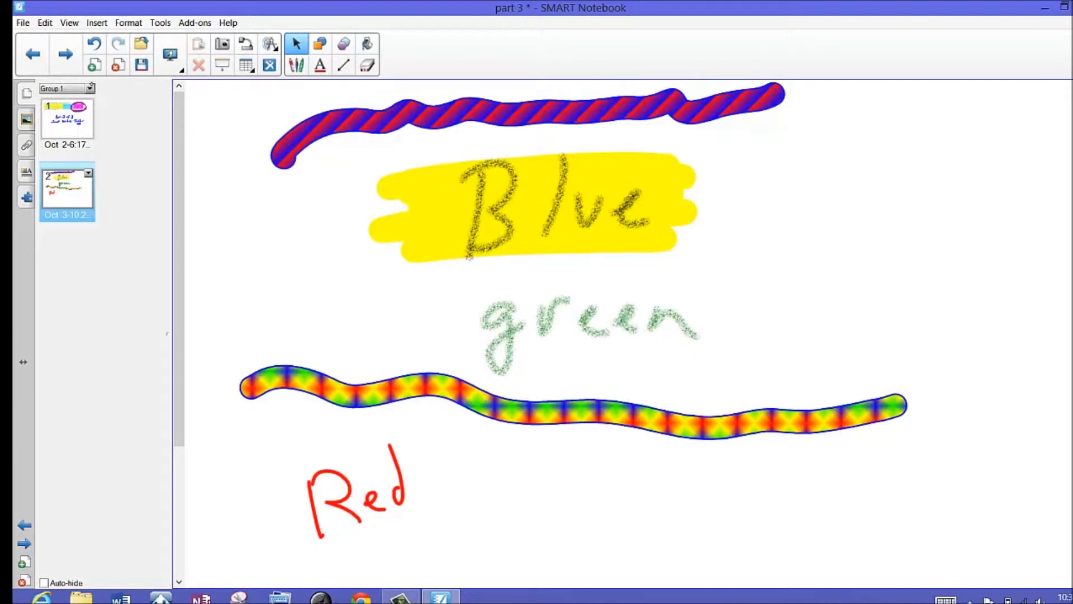
click(95, 65)
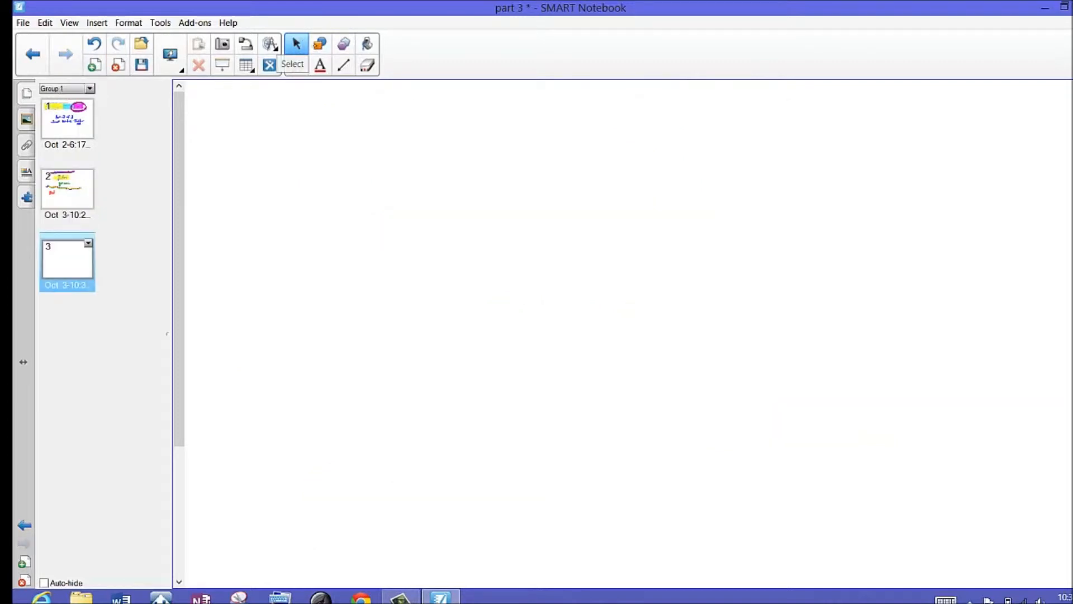
- Draw a black-outlined square on the blank page and a slightly larger circle to the right of it
click(319, 47)
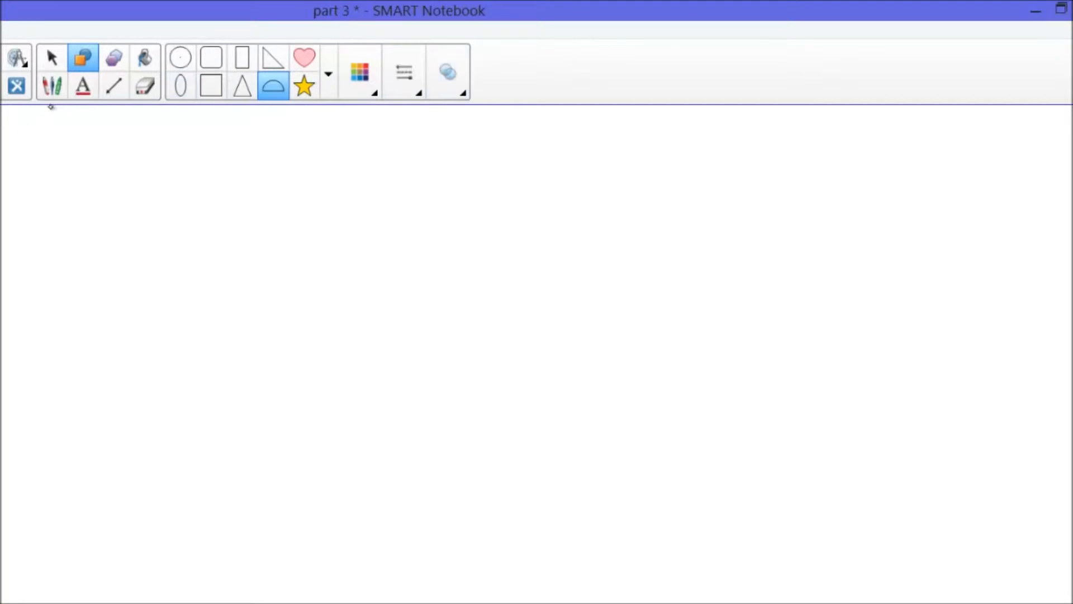
click(209, 87)
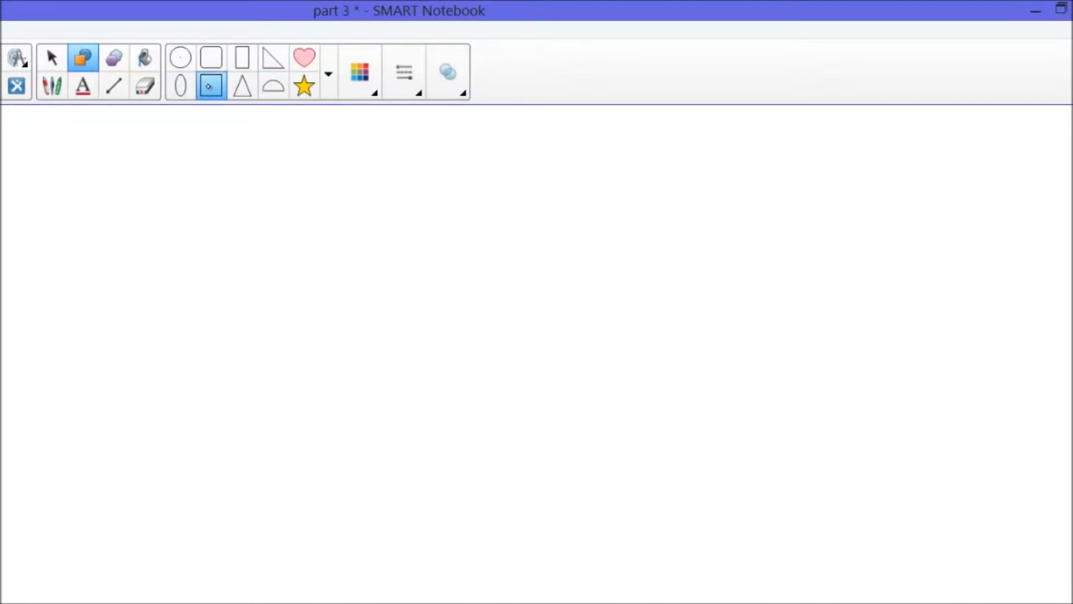
drag(240, 237, 436, 438)
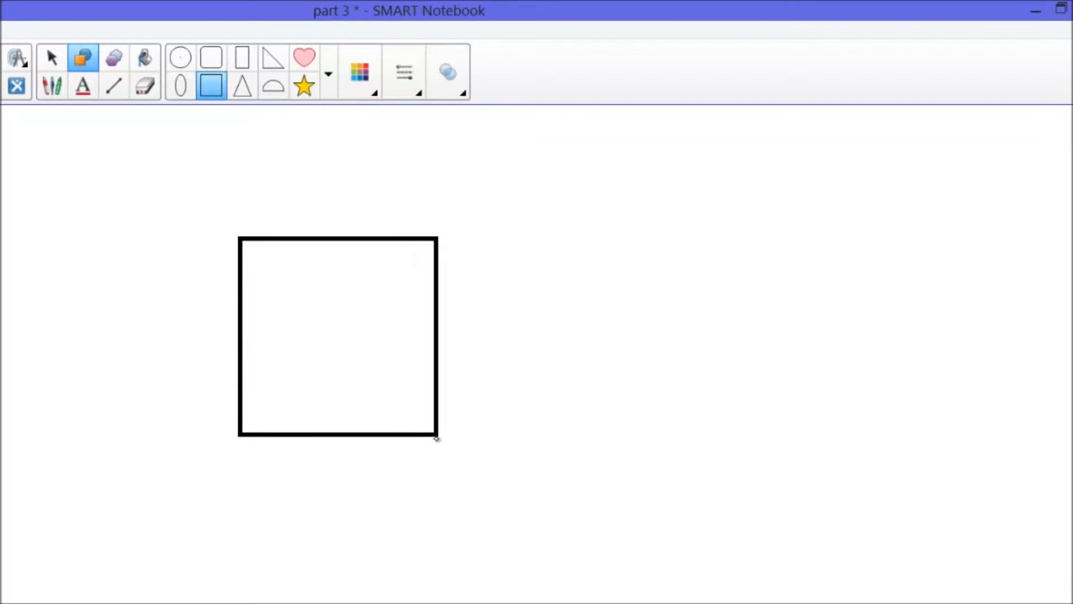
click(180, 57)
drag(694, 326, 770, 417)
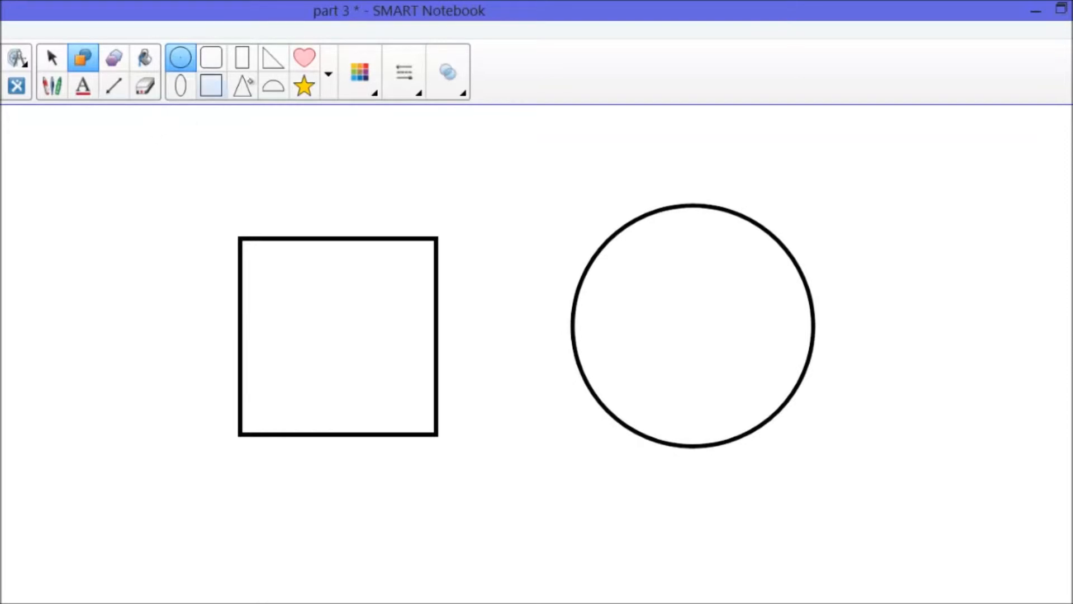
- Draw a right triangle below and left of the square, a yellow star between the two shapes, and a small pink heart inside the circle
click(273, 58)
drag(10, 430, 168, 603)
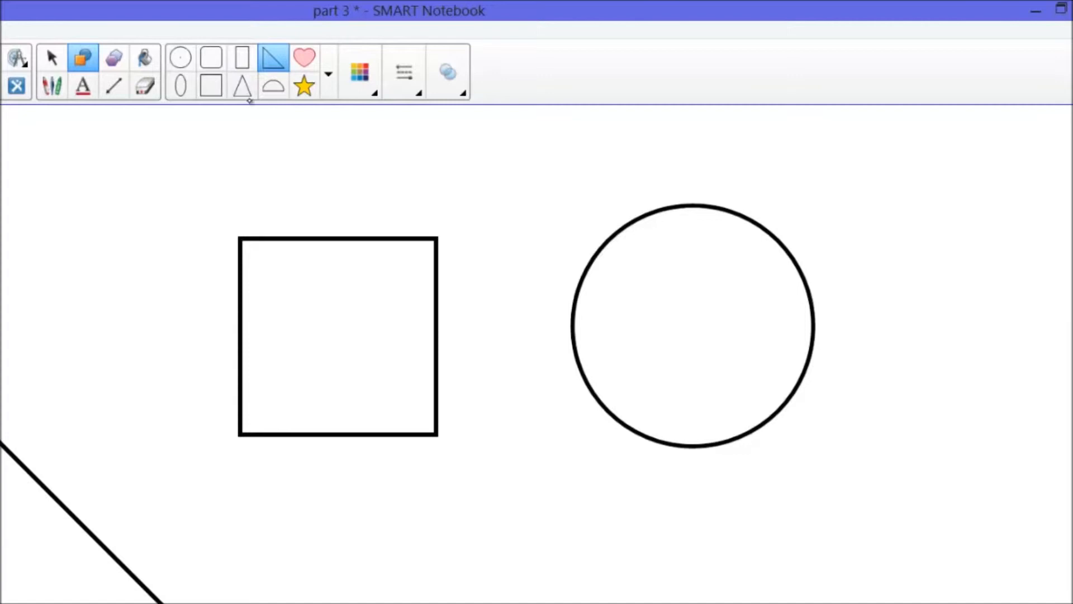
click(304, 86)
drag(549, 448, 694, 581)
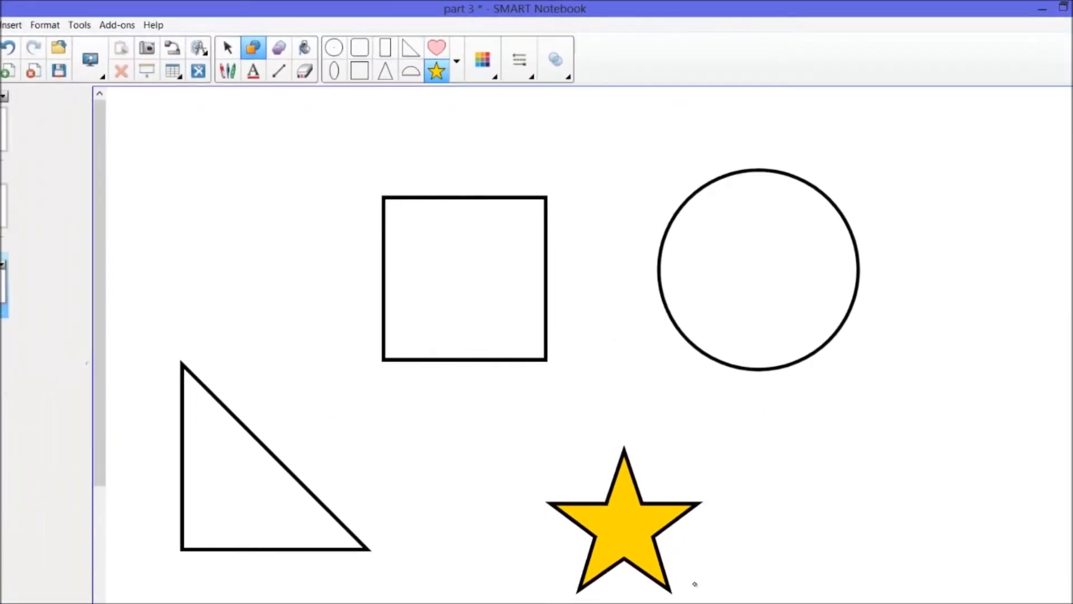
click(432, 49)
drag(727, 249, 798, 315)
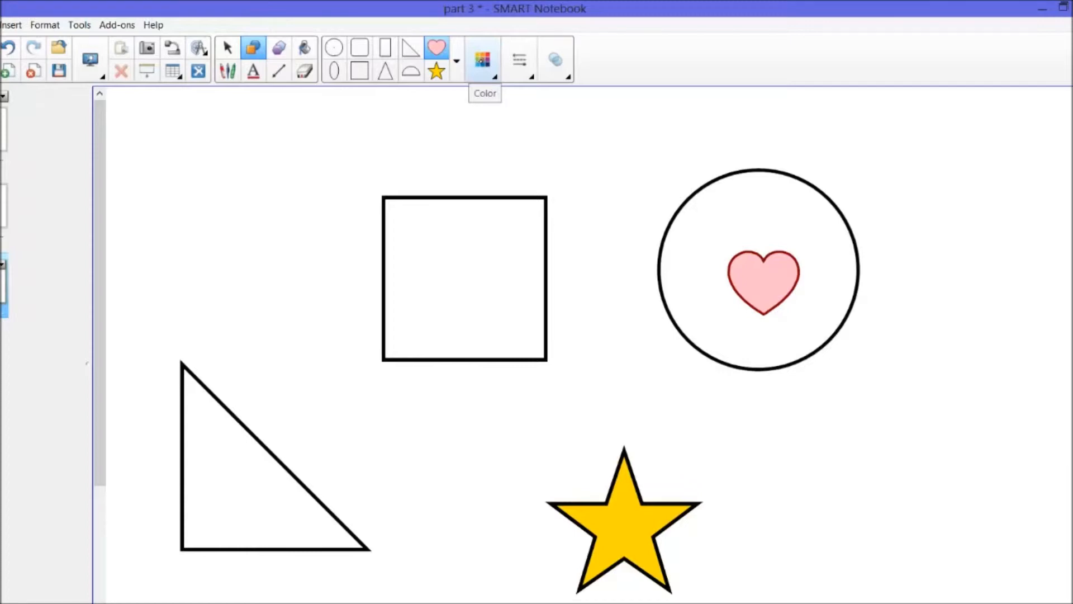
- Select the square and give it a red fill and a yellow outline
click(227, 48)
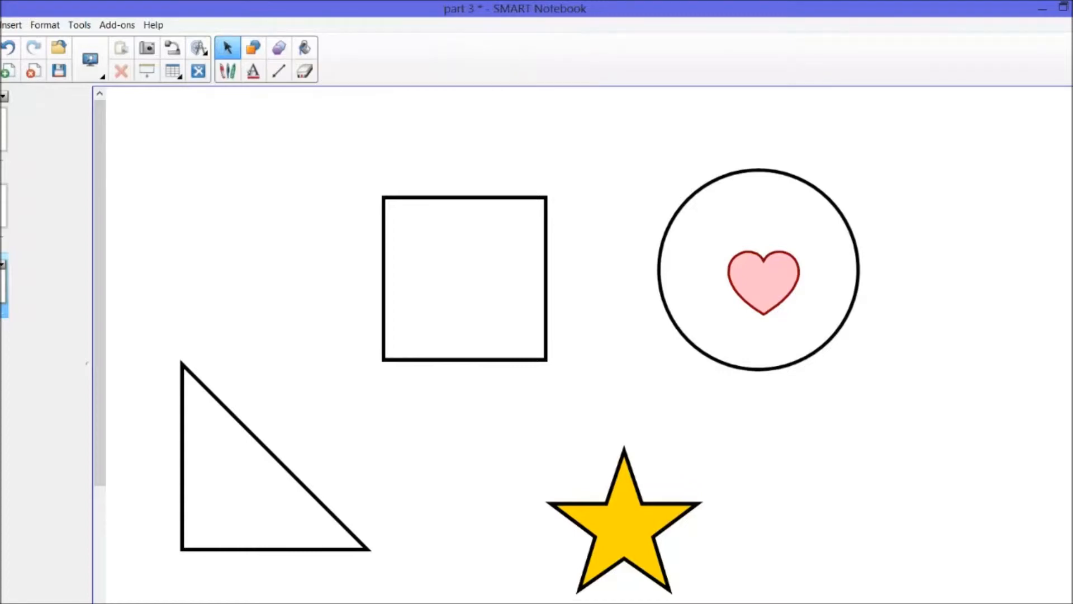
drag(340, 162, 590, 399)
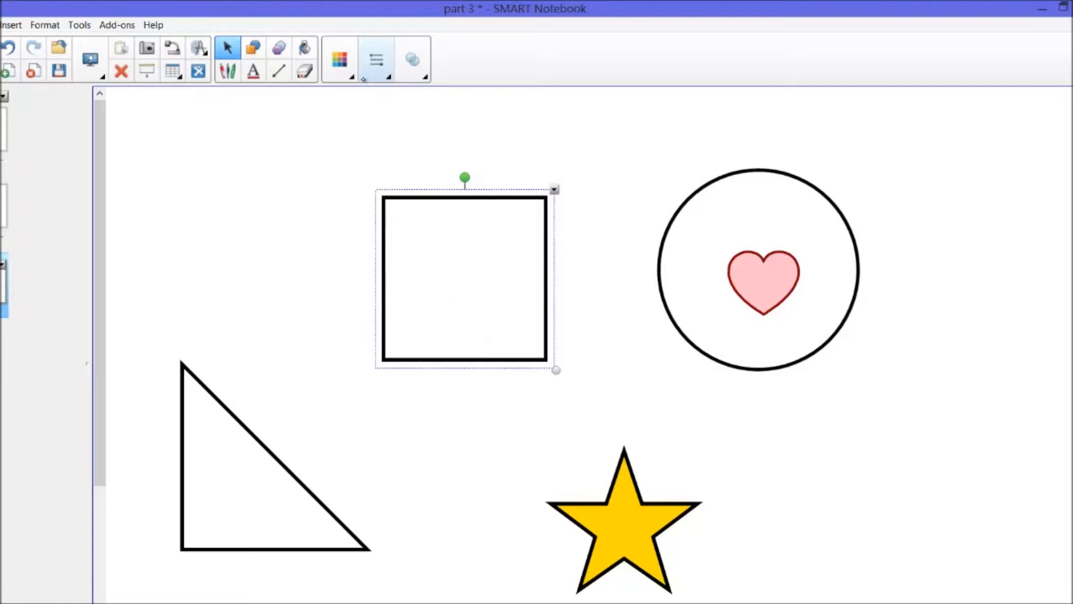
click(342, 71)
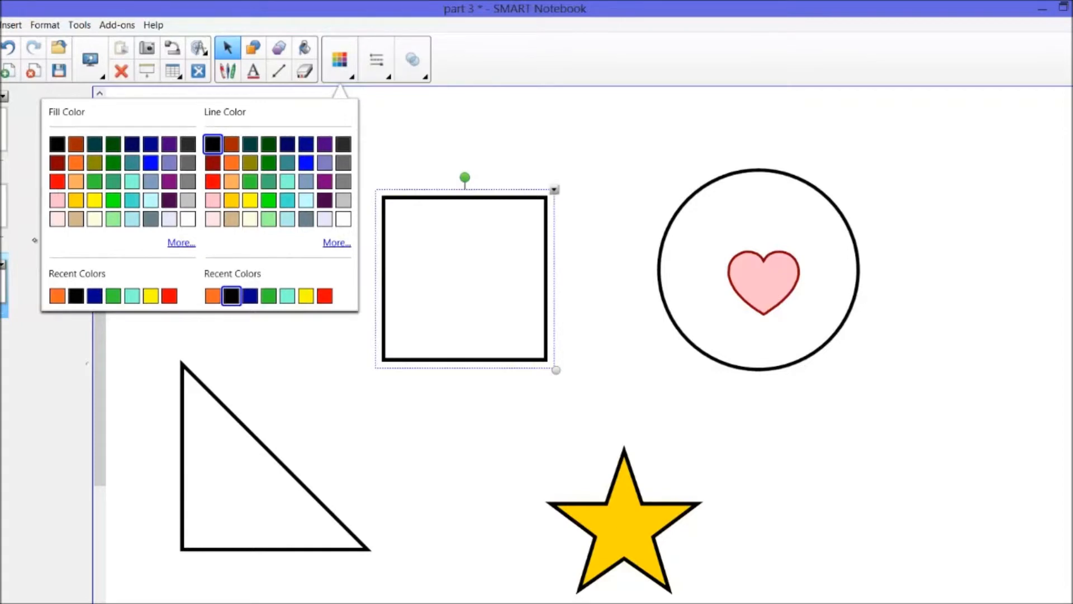
click(57, 181)
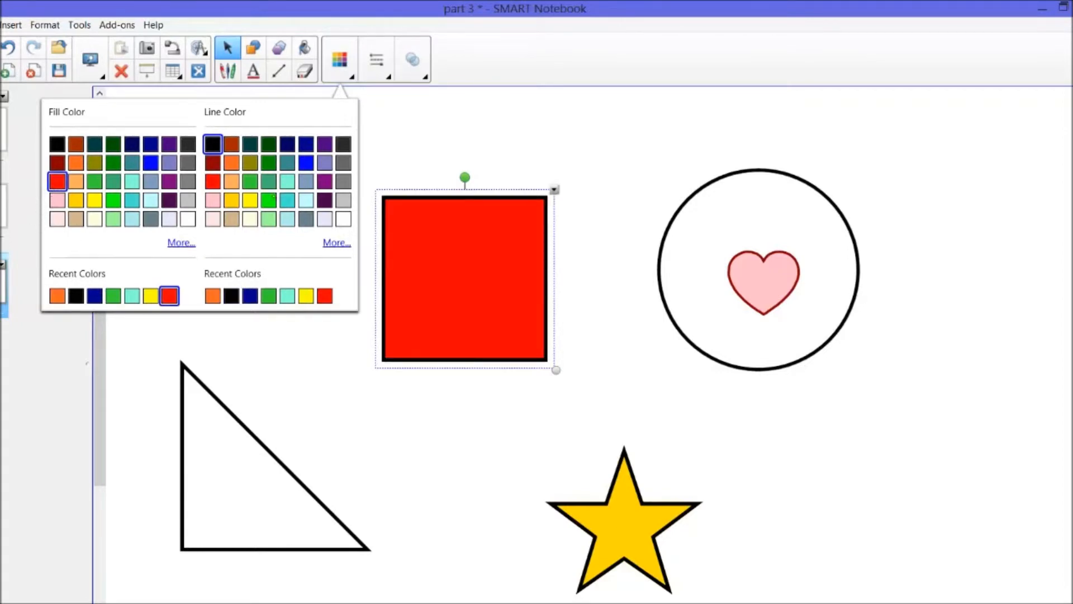
click(250, 200)
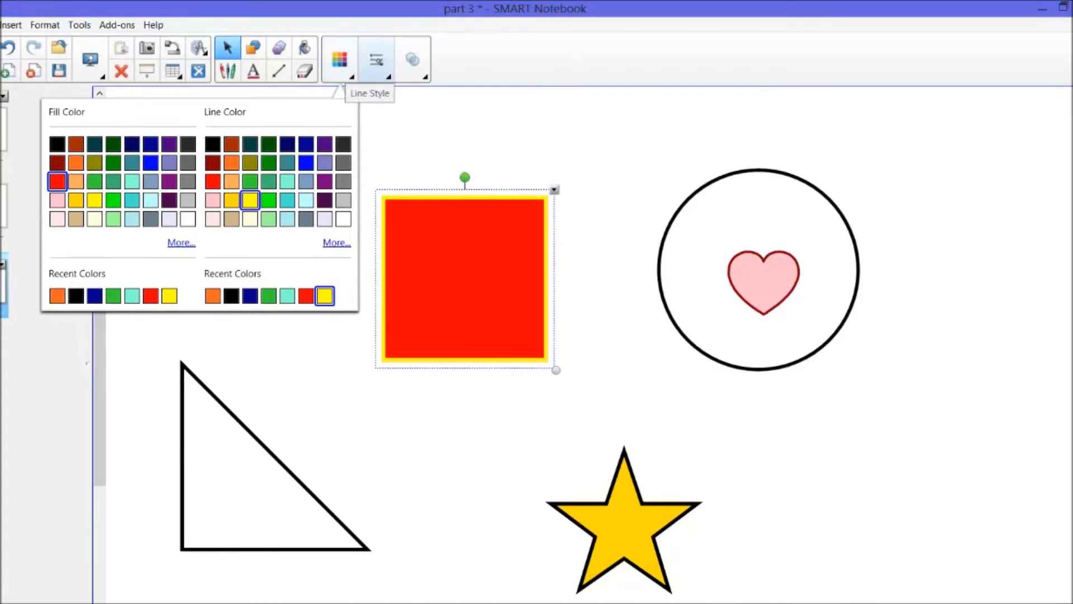
- Try several line styles on the square's outline, settle on dash-dot-dot, and try a much heavier thickness before returning to the third-thinnest
click(376, 60)
click(347, 174)
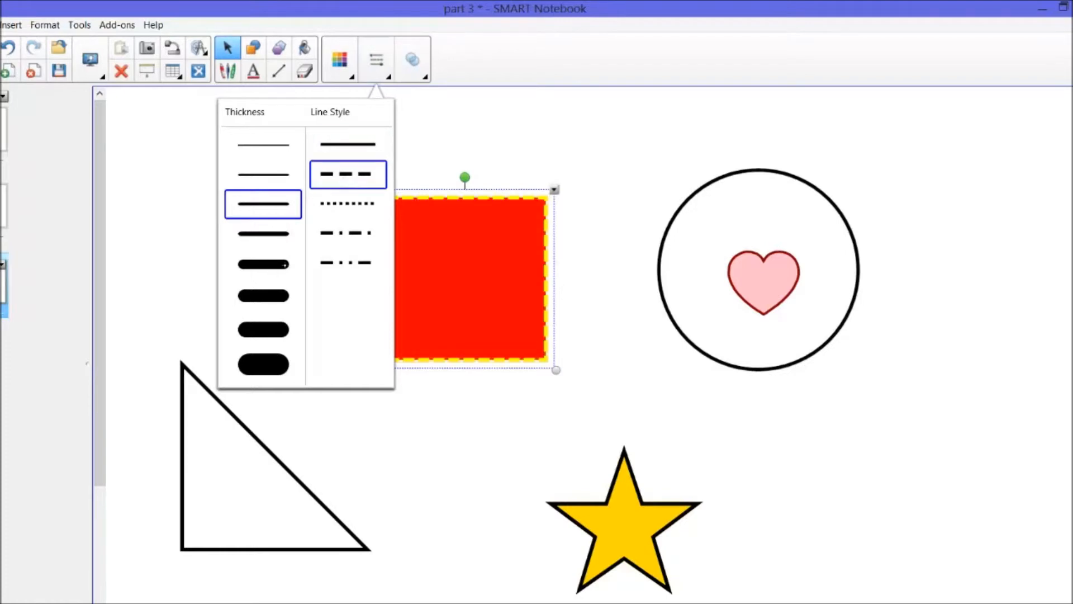
click(352, 205)
click(347, 264)
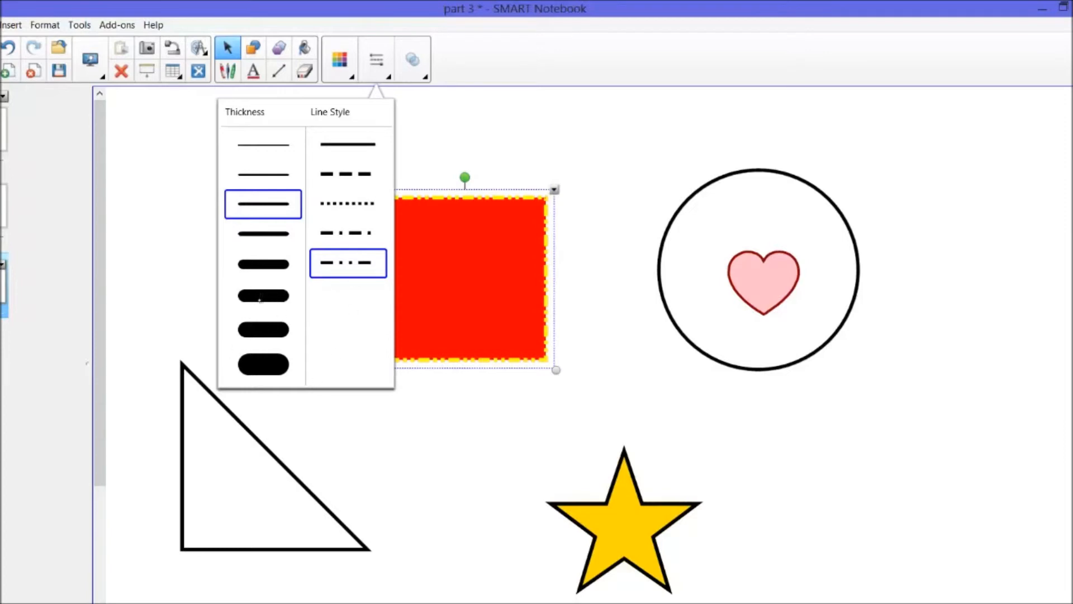
click(259, 299)
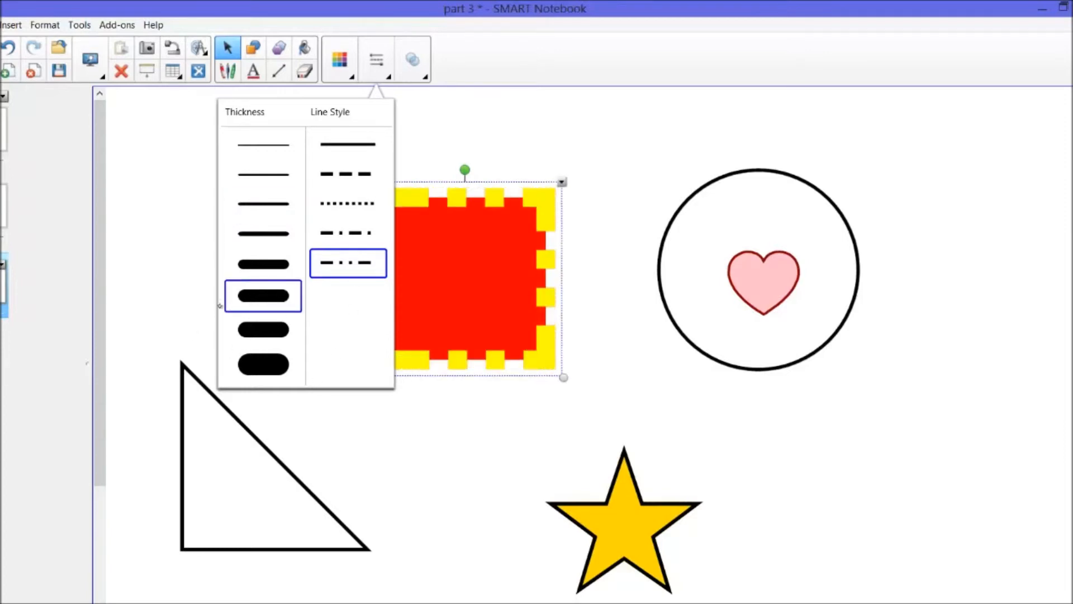
click(250, 206)
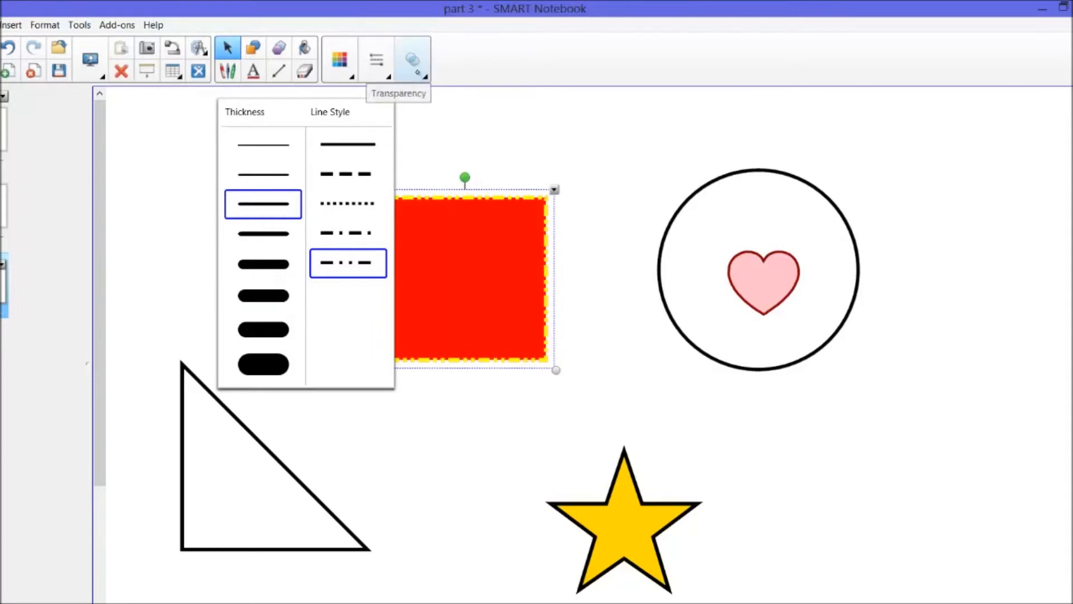
- Reselect the red square and raise its transparency to slightly past the middle of the range
click(413, 61)
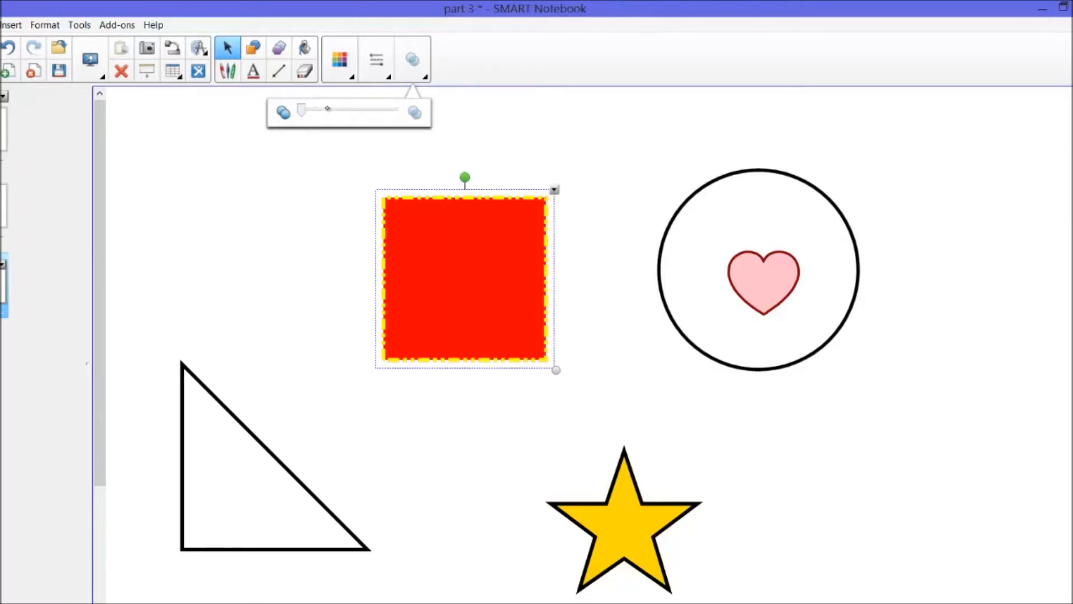
click(354, 122)
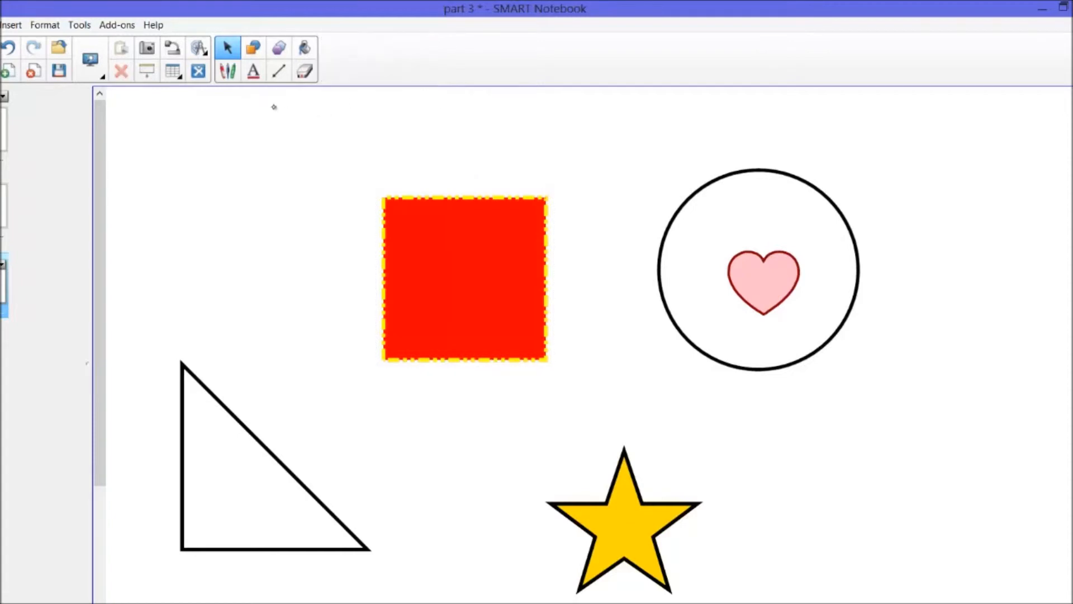
drag(335, 169, 556, 374)
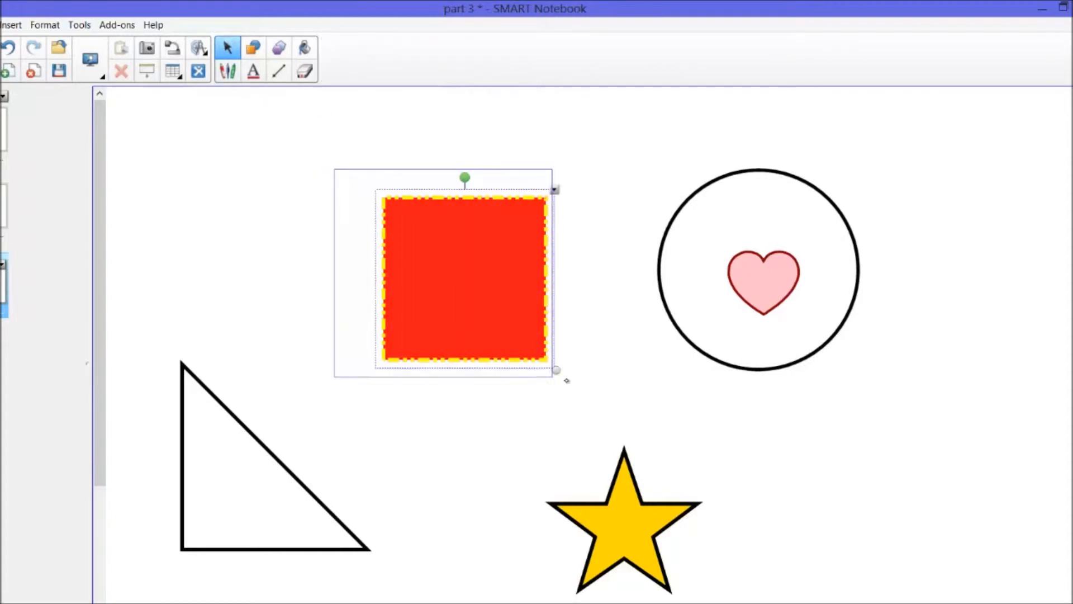
click(412, 60)
drag(299, 112, 359, 110)
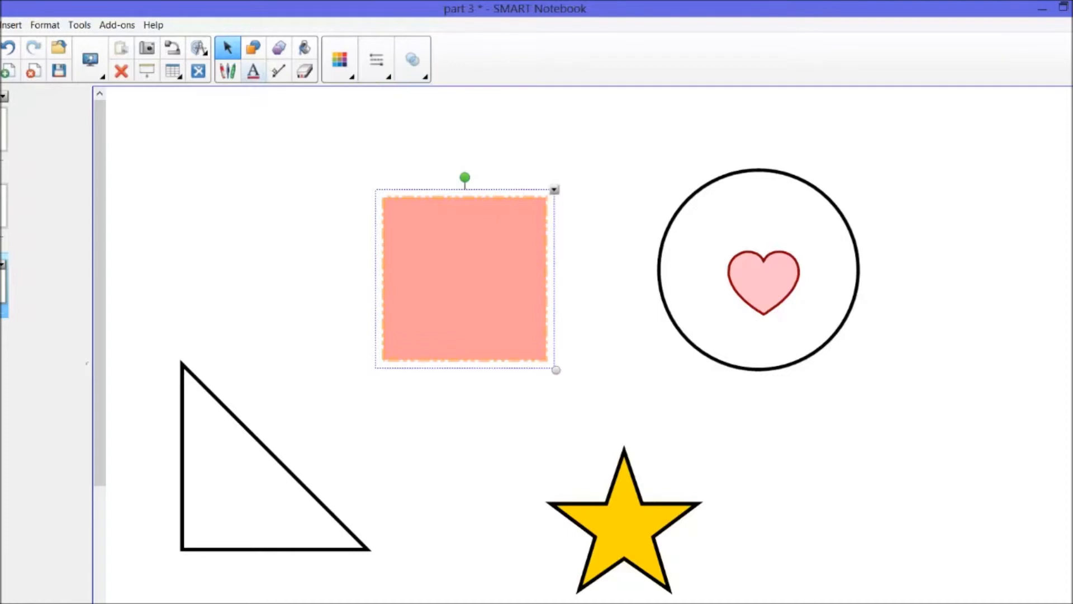
- Draw a regular triangle and a seven-sided polygon near the square's upper-left corner, and a twelve-sided polygon to the right of the star
click(279, 48)
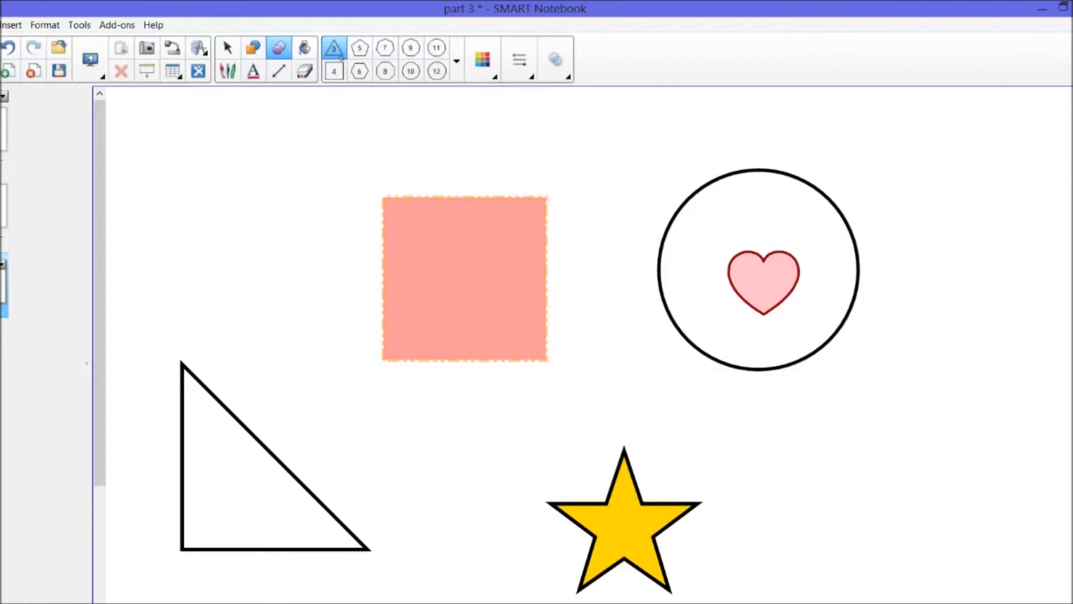
drag(196, 147, 324, 303)
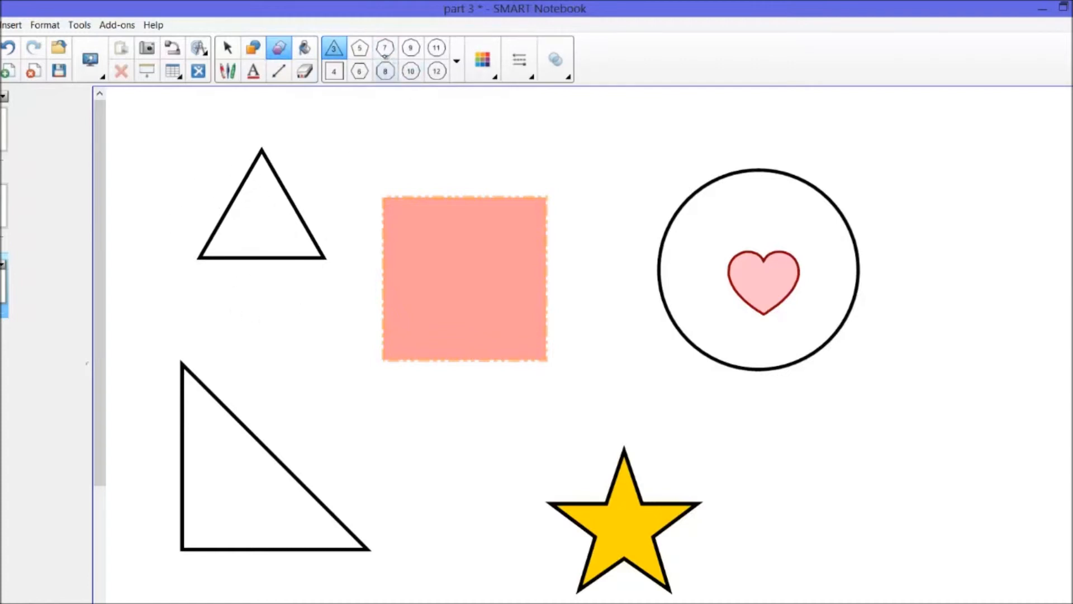
click(384, 48)
drag(329, 120, 429, 220)
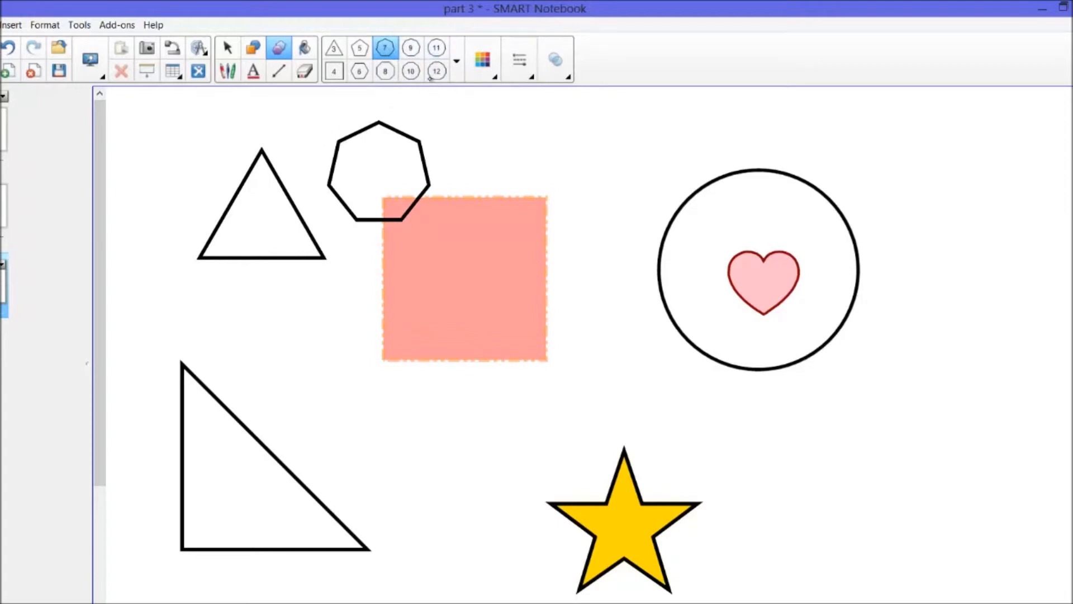
click(437, 73)
drag(860, 432, 974, 508)
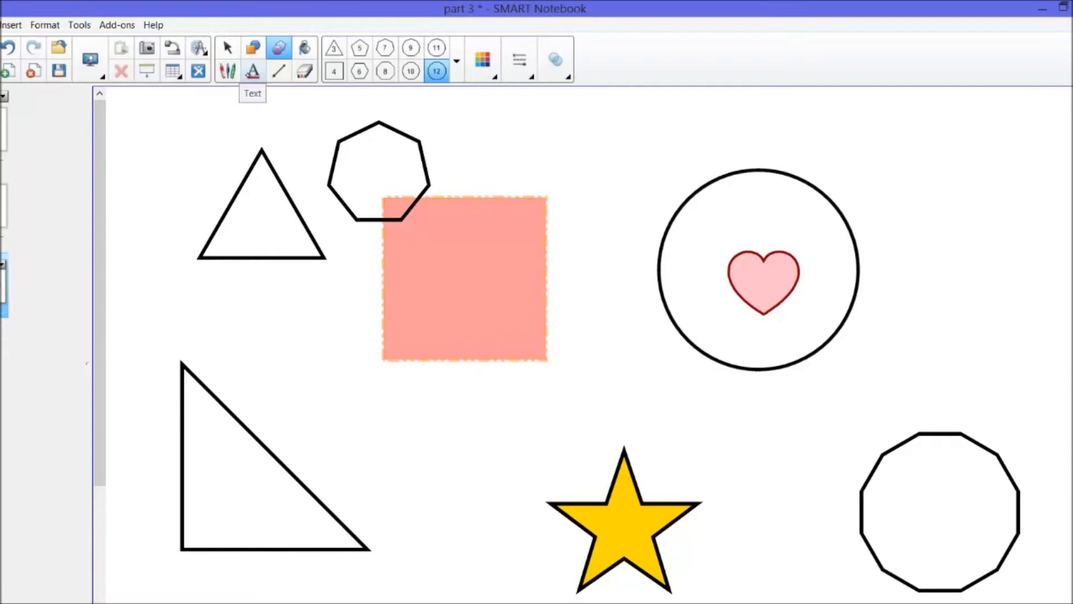
- Add the word "text" in Comic Sans MS at size 48 between the square and the circle, near their upper edges
click(253, 71)
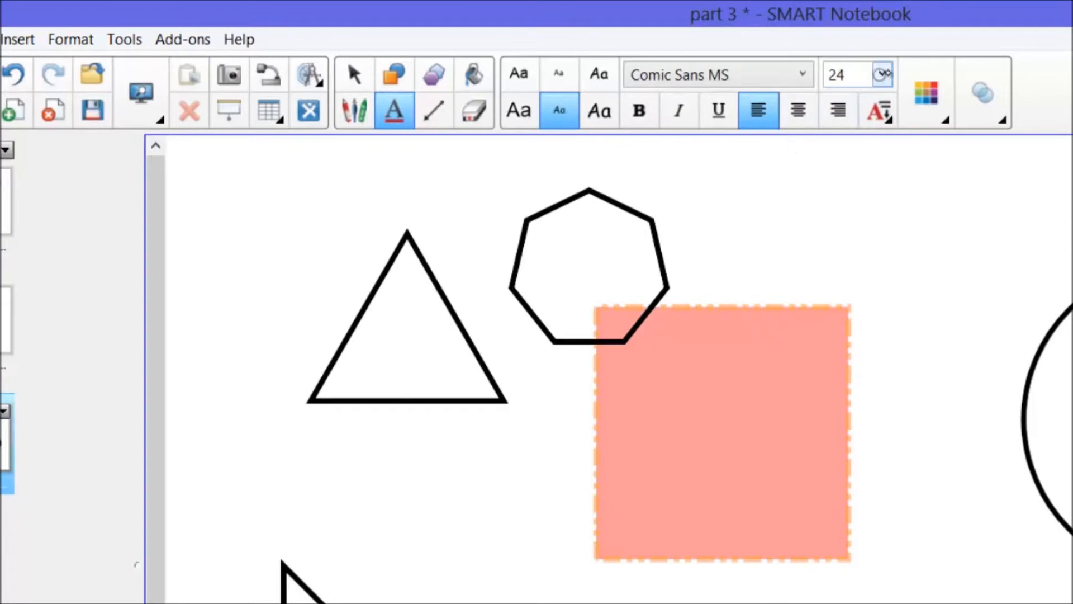
click(891, 68)
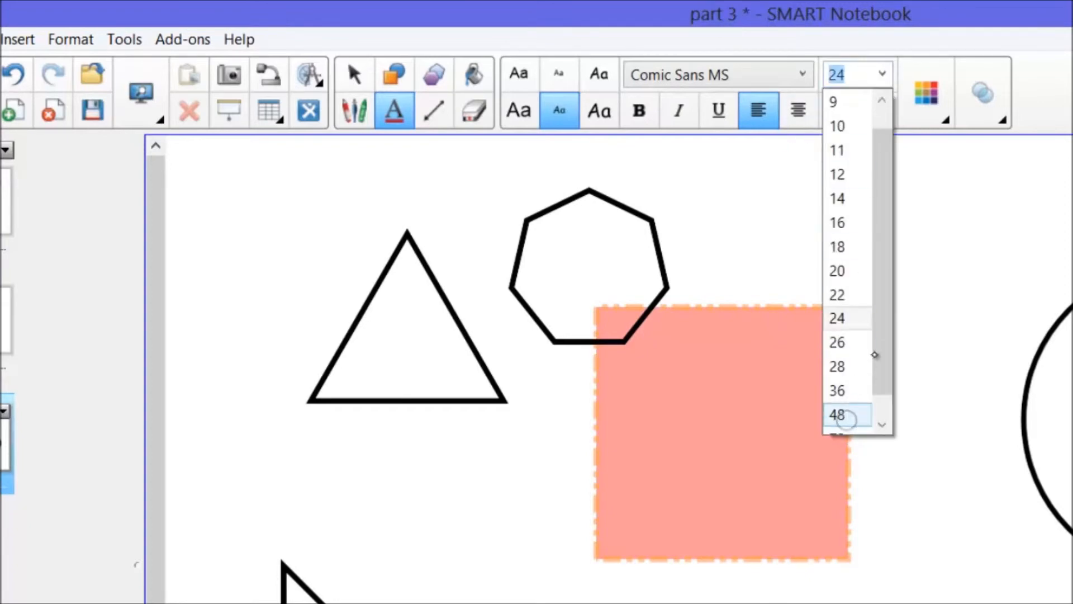
click(844, 417)
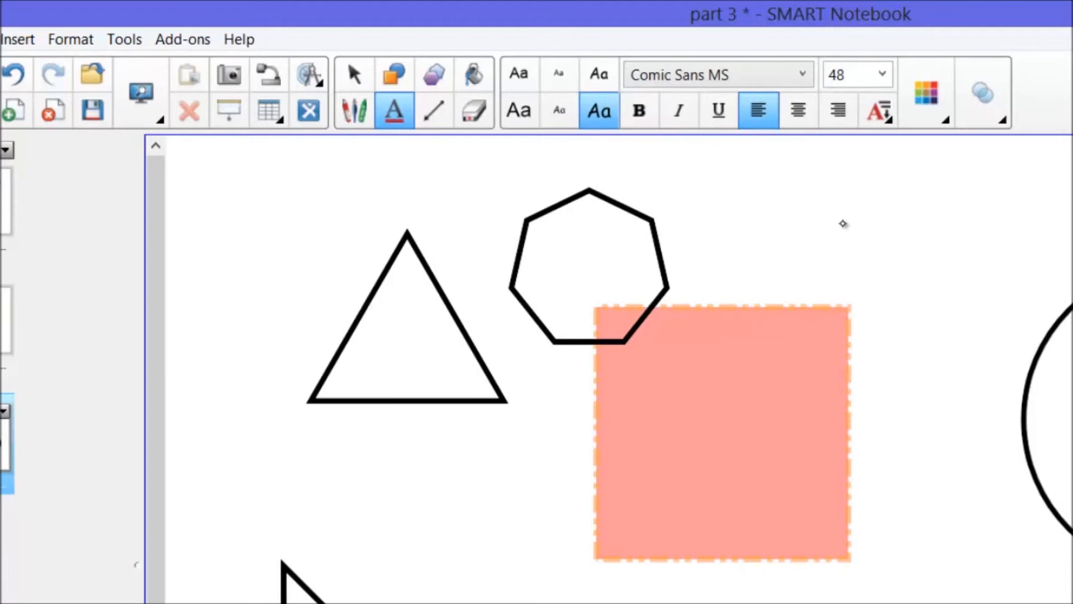
click(879, 215)
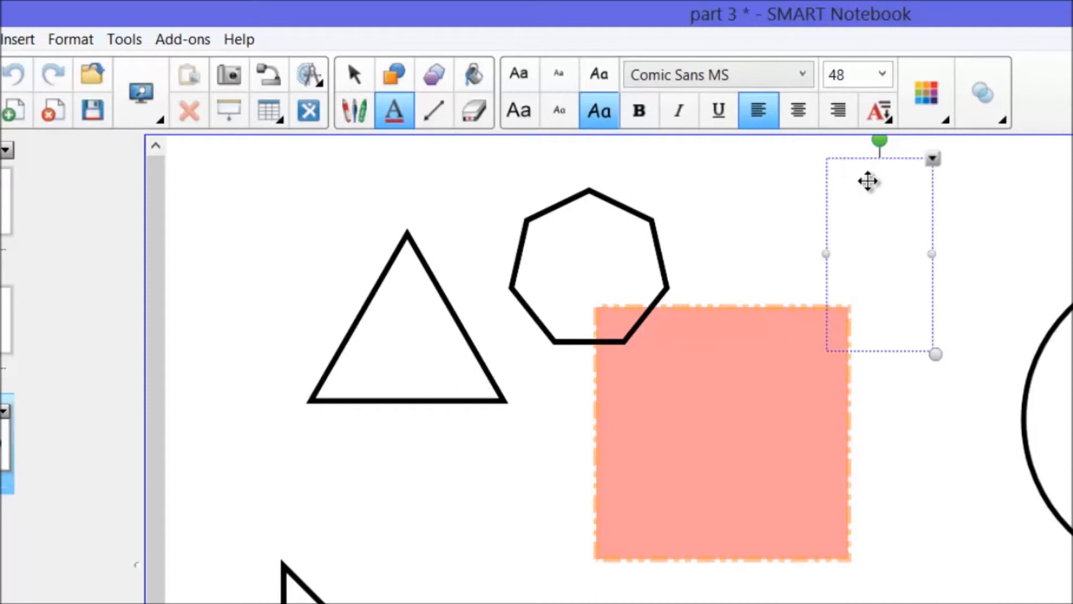
text(text)
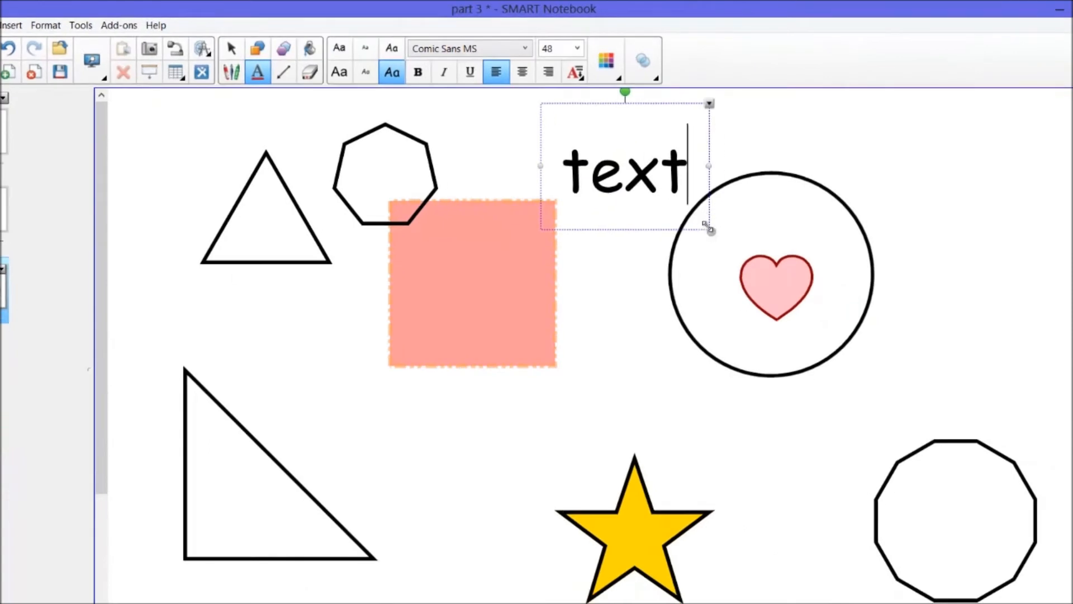
- Enlarge the word "text" to size 58 by resizing its box and rotate it slightly counterclockwise
drag(709, 230, 738, 249)
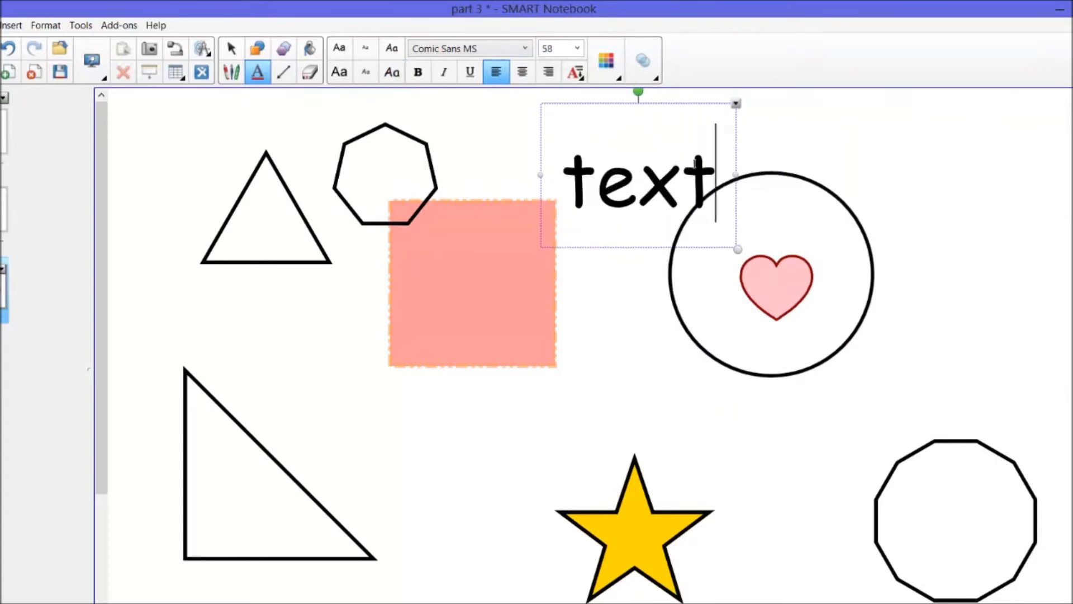
mouse_move(639, 93)
mouse_down()
mouse_move(694, 109)
mouse_move(743, 235)
mouse_move(537, 206)
mouse_move(715, 224)
mouse_move(445, 209)
mouse_move(520, 121)
mouse_move(596, 106)
mouse_move(539, 119)
mouse_move(590, 81)
mouse_move(637, 91)
mouse_up()
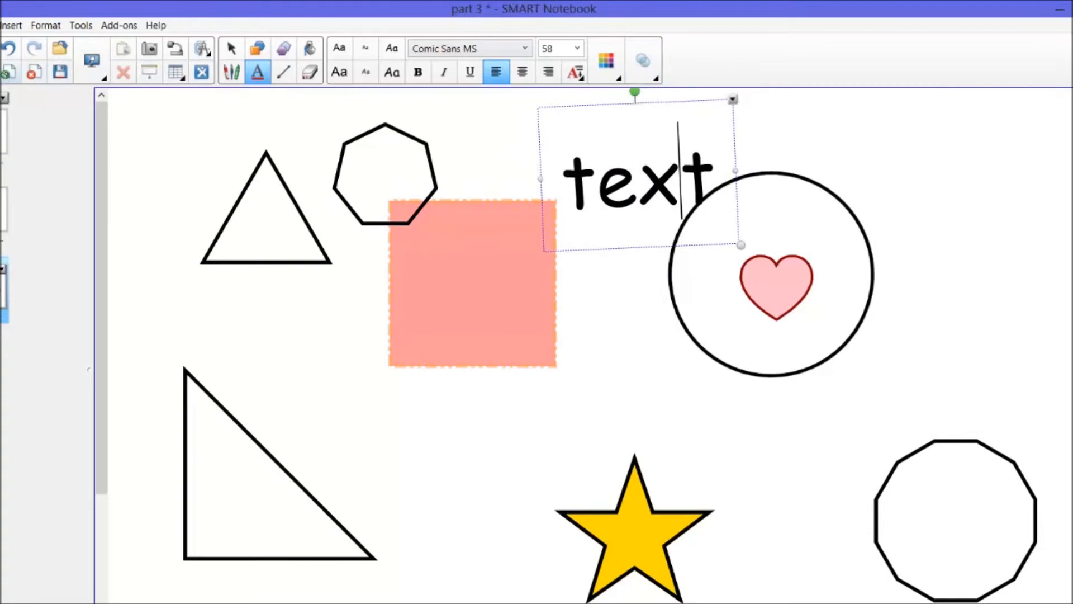
- Add a new blank page and draw a long horizontal black line with a round start and an arrow end across its upper part
click(9, 71)
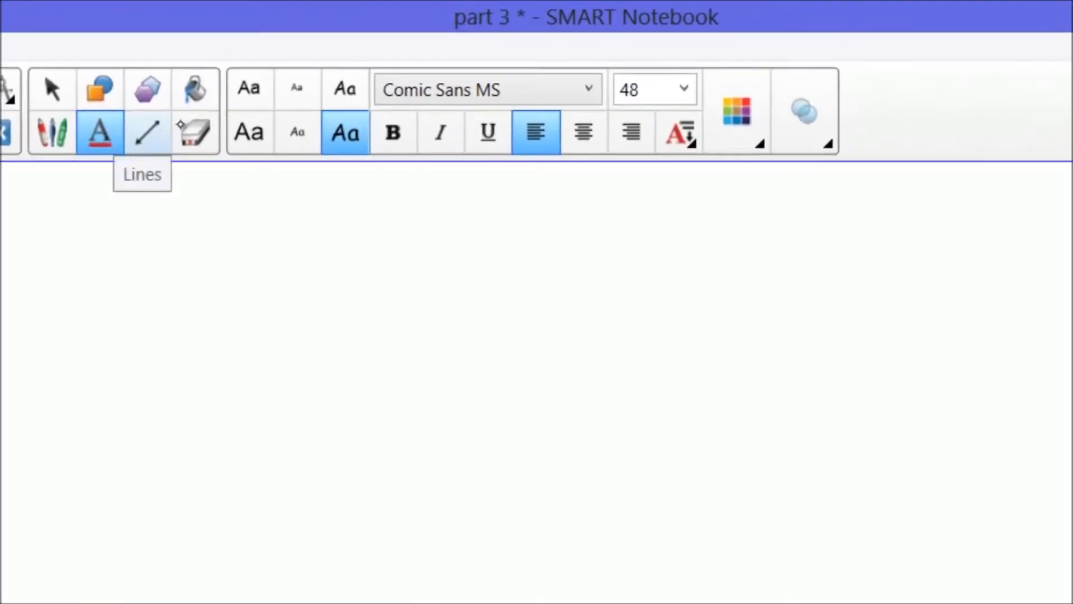
click(147, 133)
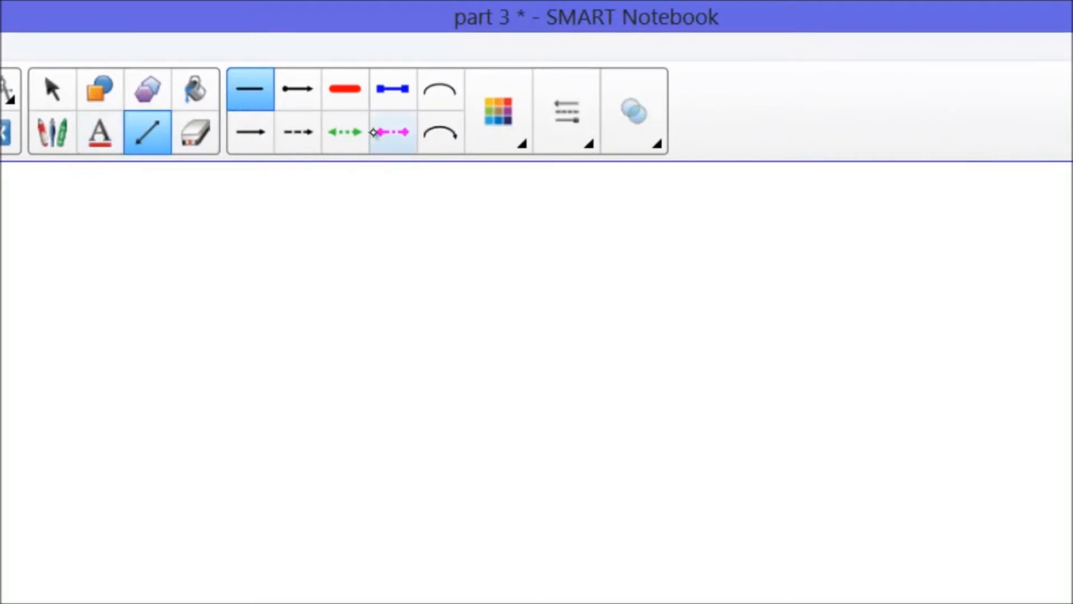
click(297, 89)
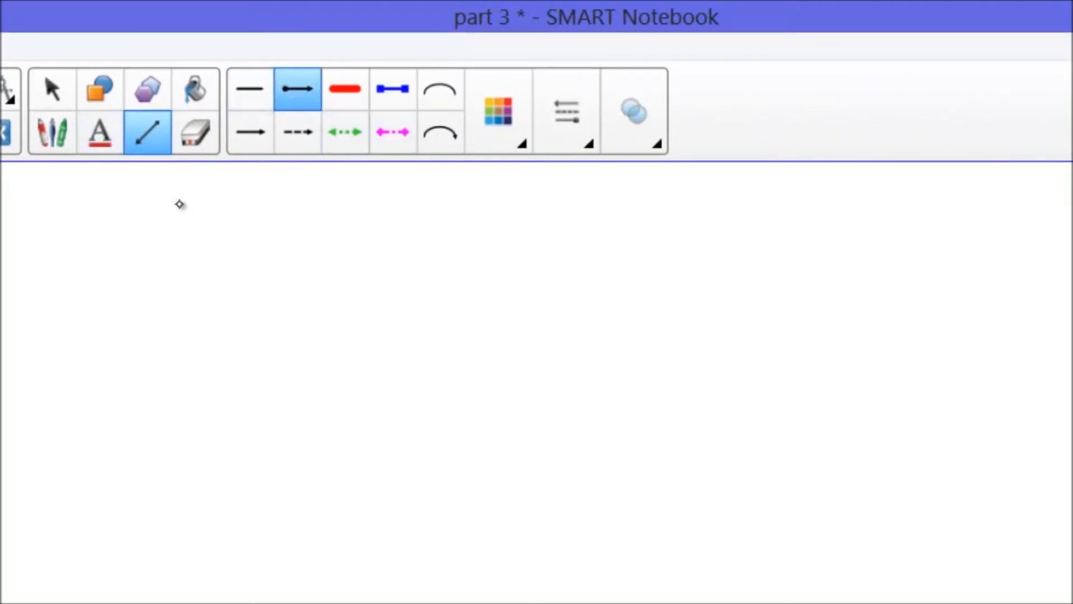
drag(45, 475, 215, 475)
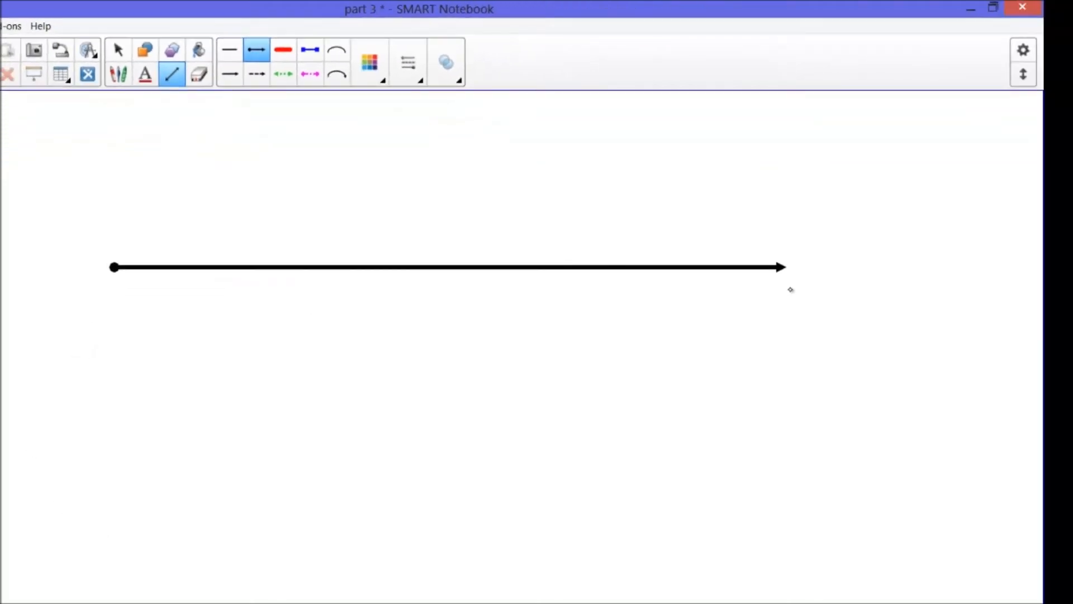
drag(791, 289, 793, 290)
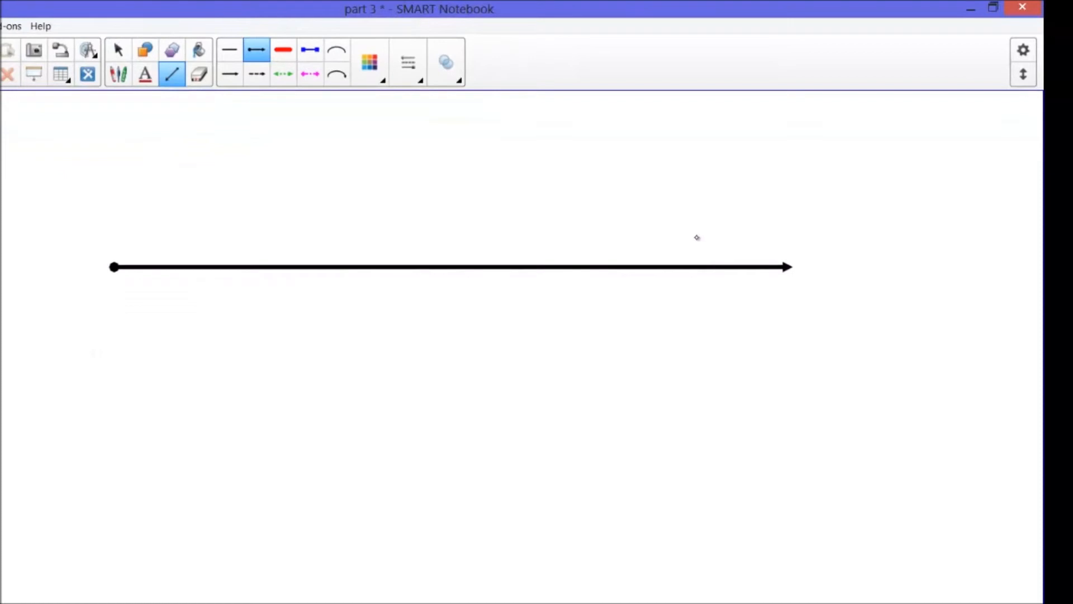
- Draw a long blue line with square ends below the black arrow, and a green dotted double-headed arrow beneath it
click(309, 50)
mouse_move(102, 379)
mouse_down()
mouse_move(307, 364)
mouse_move(766, 408)
mouse_move(800, 391)
mouse_up()
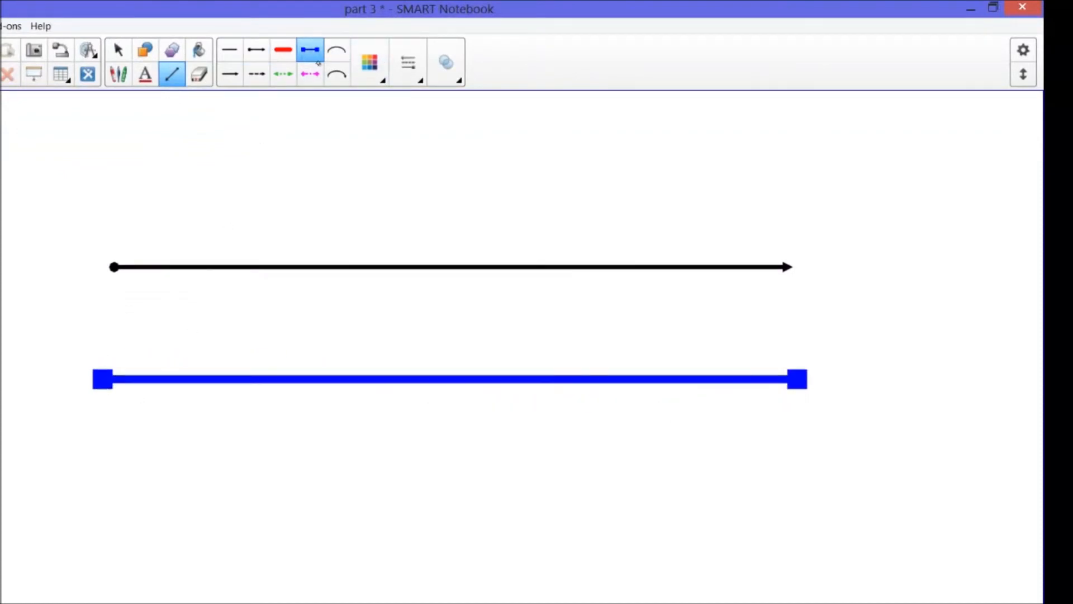
click(283, 73)
mouse_move(109, 487)
mouse_down()
mouse_move(822, 487)
mouse_move(814, 465)
mouse_up()
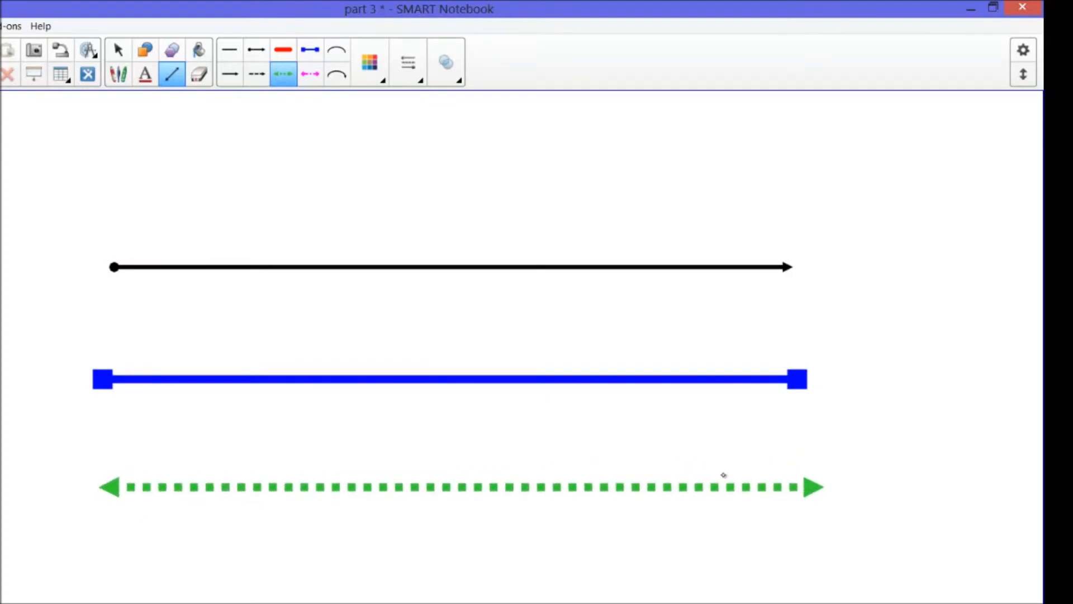
- Handwrite the word "line" with the purple pen above the black arrow
click(119, 74)
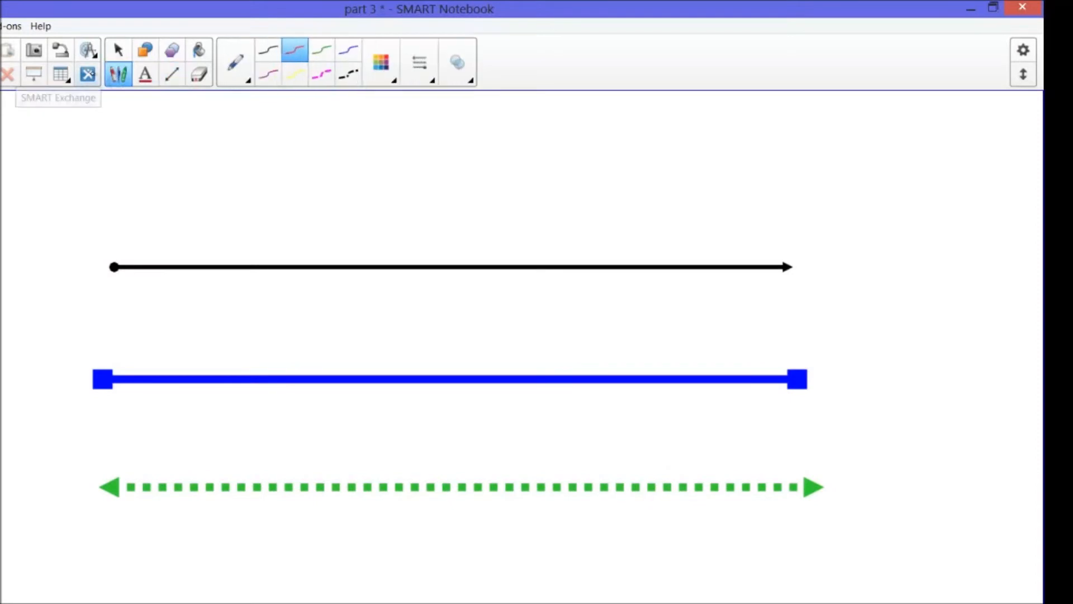
click(261, 64)
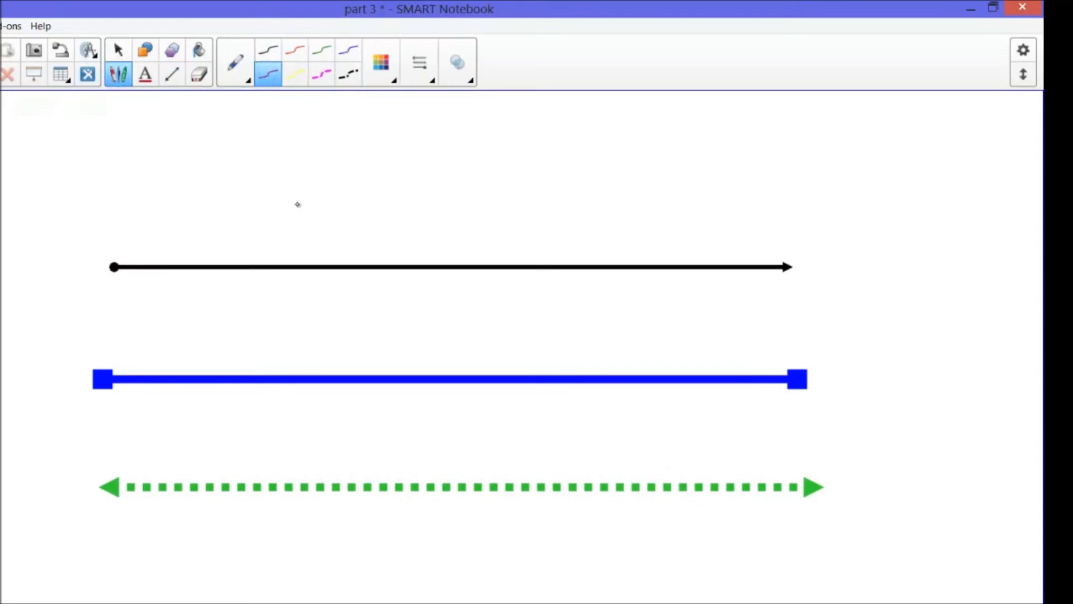
drag(269, 233, 325, 224)
mouse_move(386, 196)
mouse_down()
mouse_move(423, 209)
mouse_move(490, 192)
mouse_up()
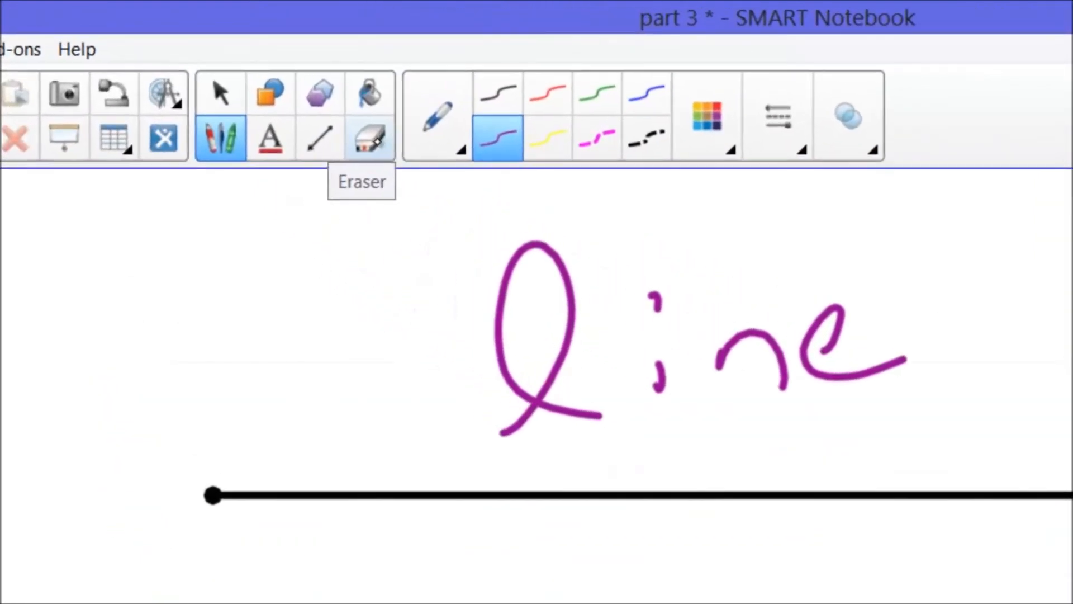
- Erase the handwritten word "line" with the largest eraser
click(370, 139)
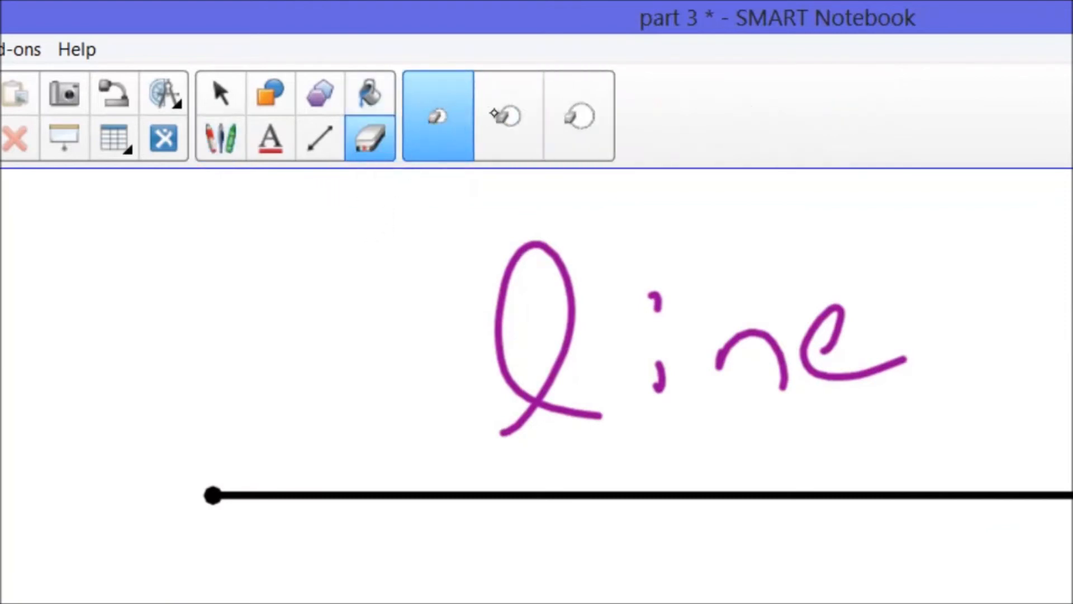
click(569, 118)
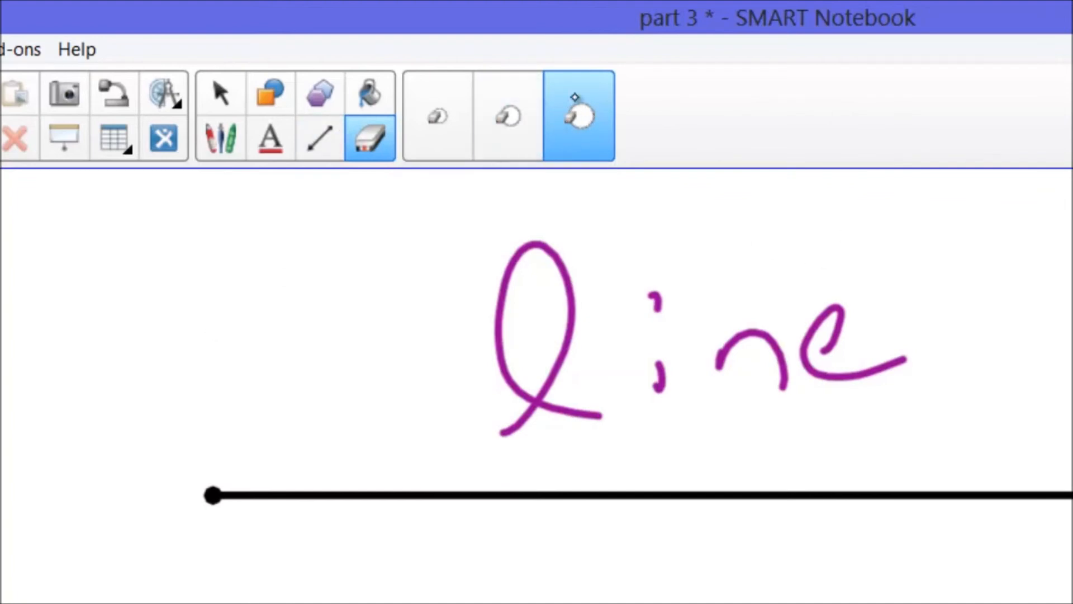
mouse_move(341, 304)
mouse_down()
mouse_move(702, 283)
mouse_move(522, 347)
mouse_move(672, 311)
mouse_move(659, 318)
mouse_move(907, 307)
mouse_move(733, 351)
mouse_move(868, 317)
mouse_up()
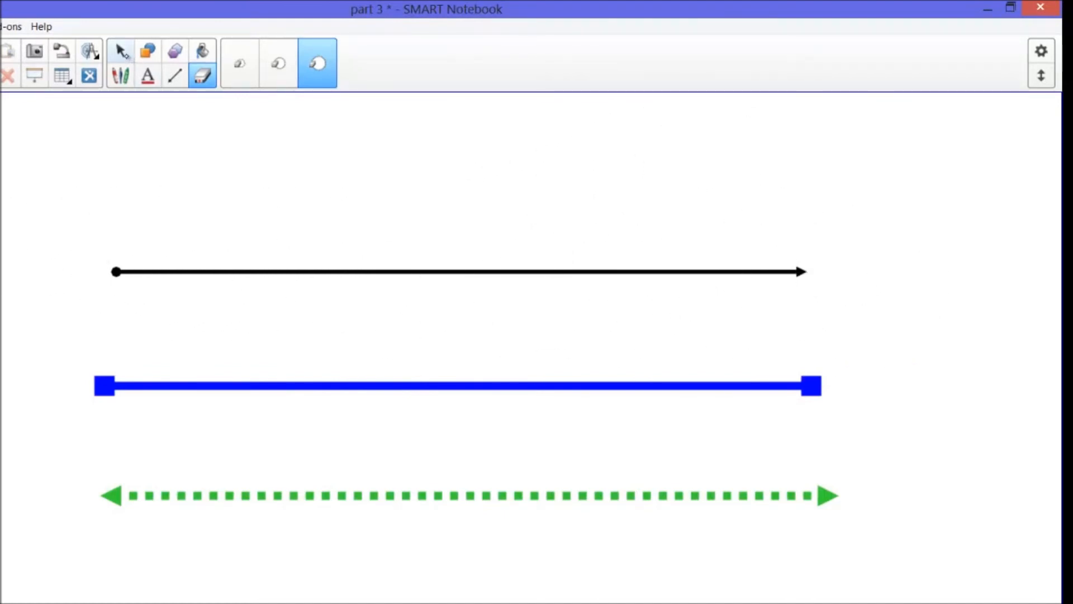
- Select the black arrow line across the upper part of the page and delete it
click(120, 51)
drag(71, 200, 867, 313)
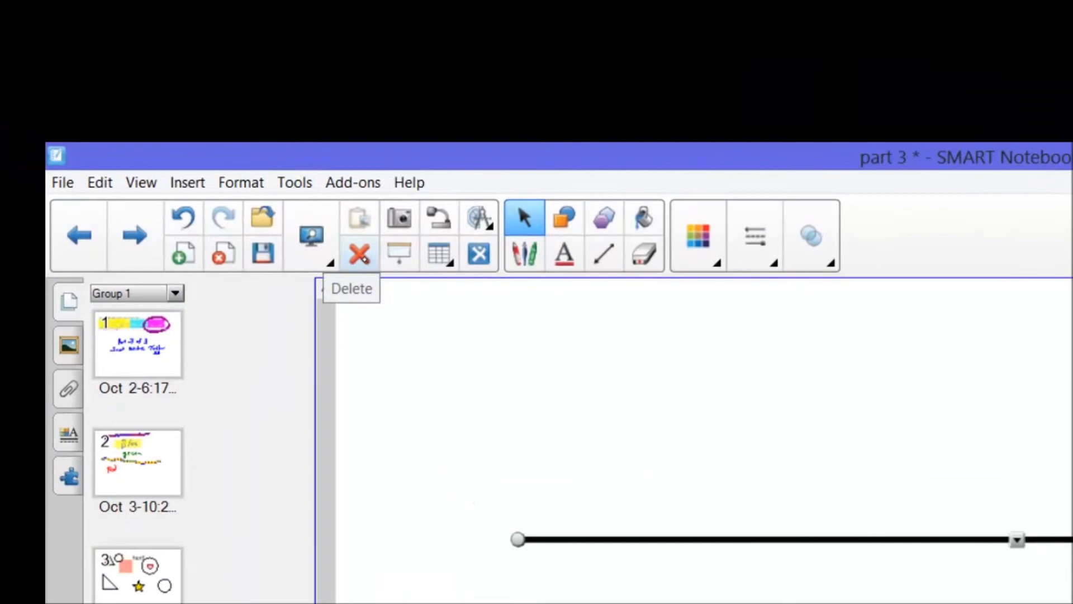
click(359, 255)
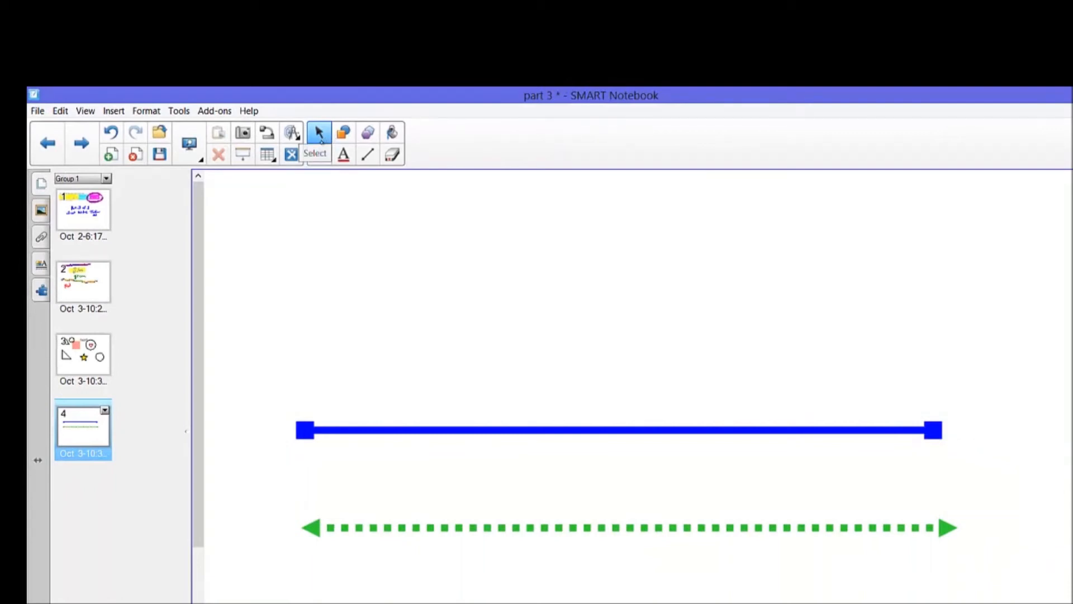
- Draw a large six-sided regular polygon above the green arrow, overlapping the middle of the blue line
click(368, 133)
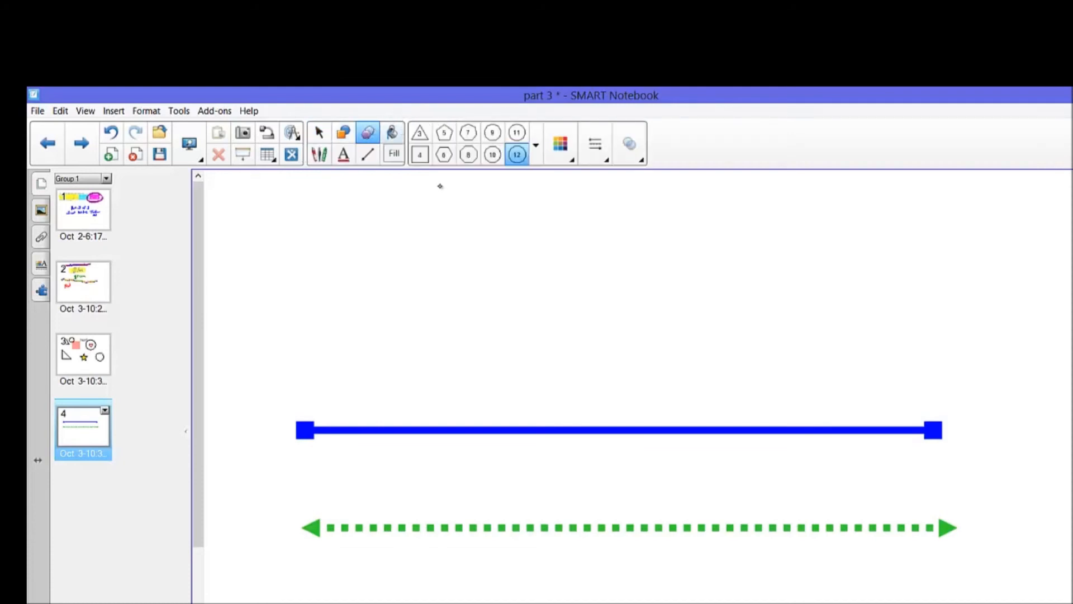
click(445, 154)
drag(475, 240, 750, 324)
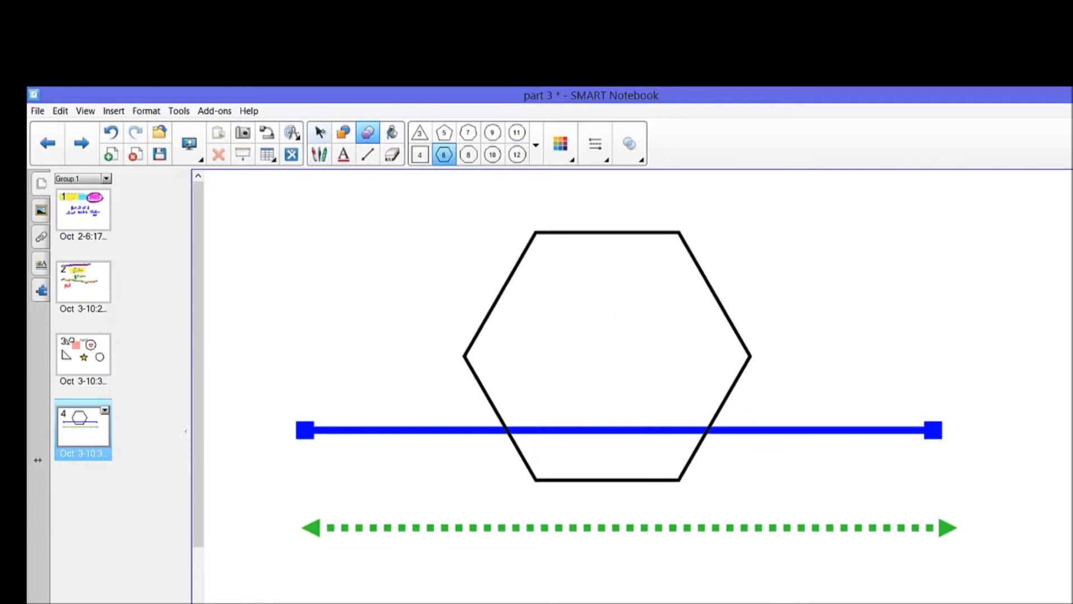
- Select the hexagon and fill it with solid bright blue
click(319, 132)
drag(458, 196, 760, 491)
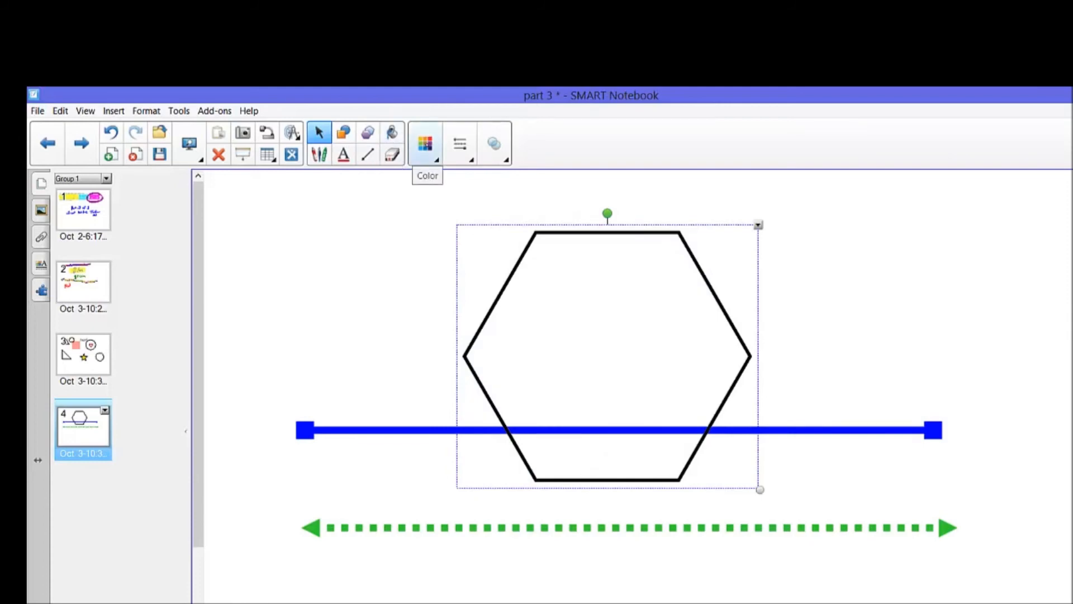
click(426, 144)
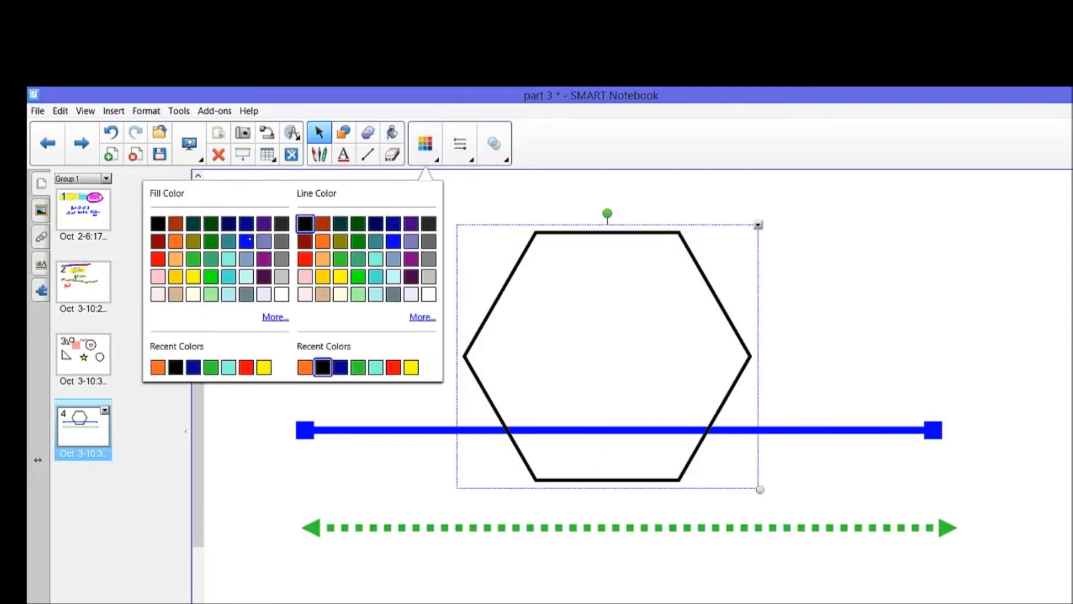
click(248, 241)
- Draw a closed freehand circle with the blue pen to the right of the hexagon, above the blue line
click(392, 133)
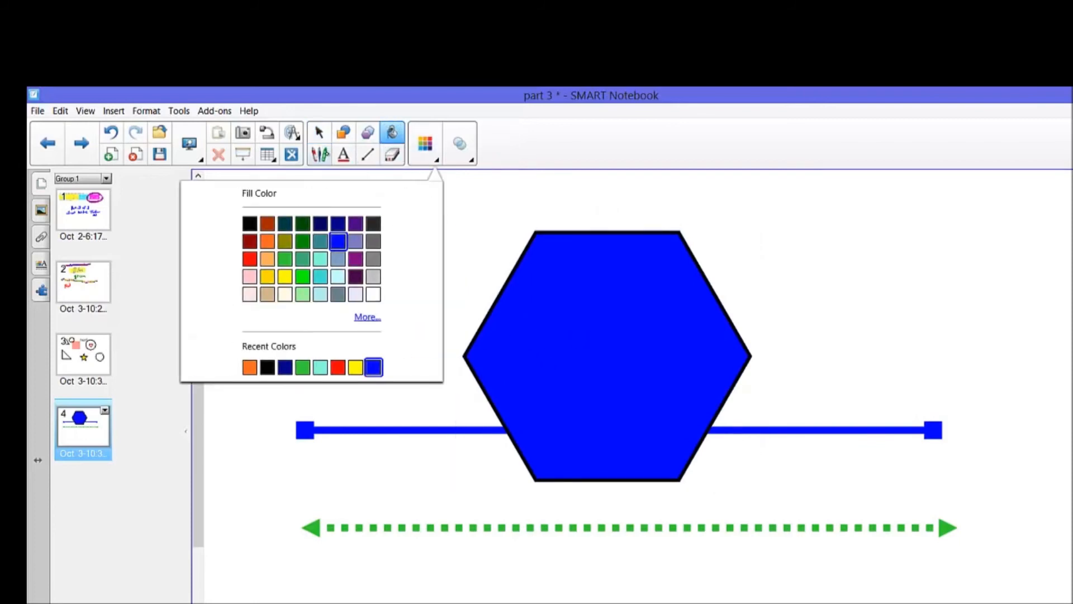
click(321, 154)
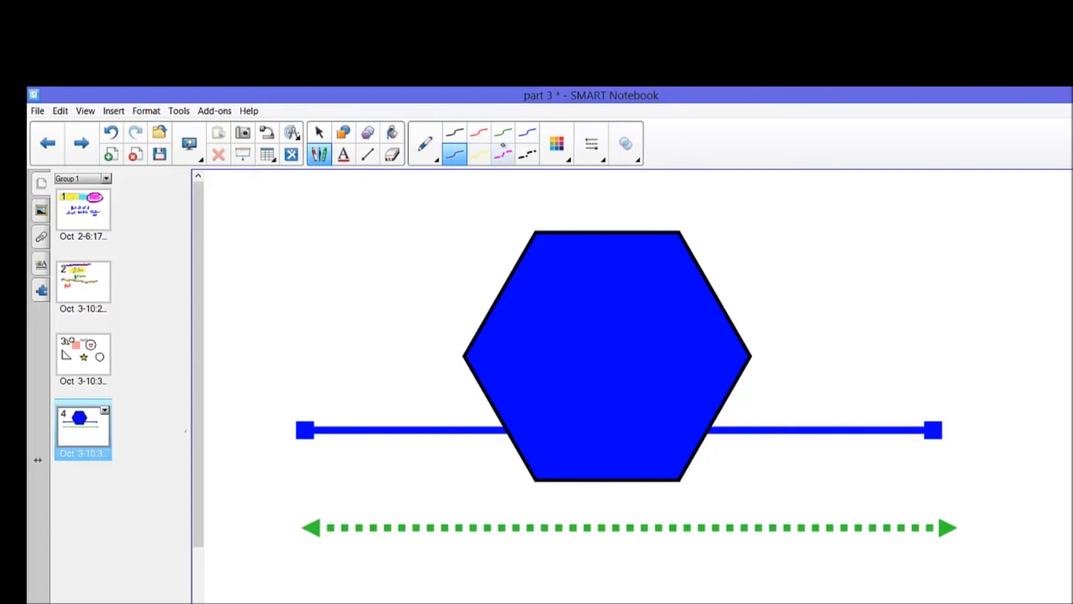
click(527, 133)
drag(916, 243, 829, 338)
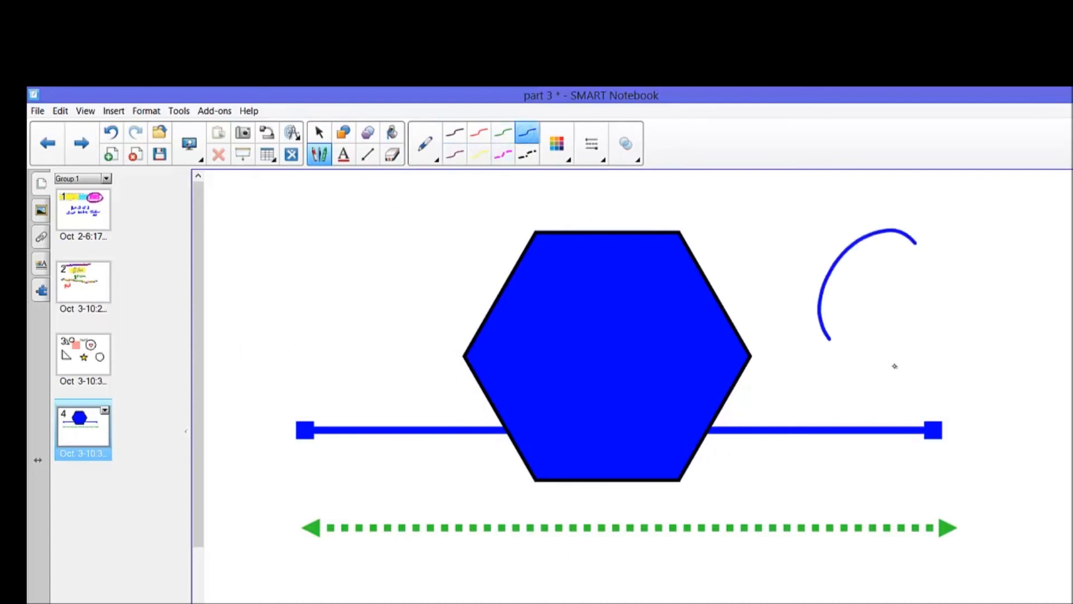
drag(894, 366, 869, 229)
- Fill the freehand circle with yellow using the Fill tool
click(391, 132)
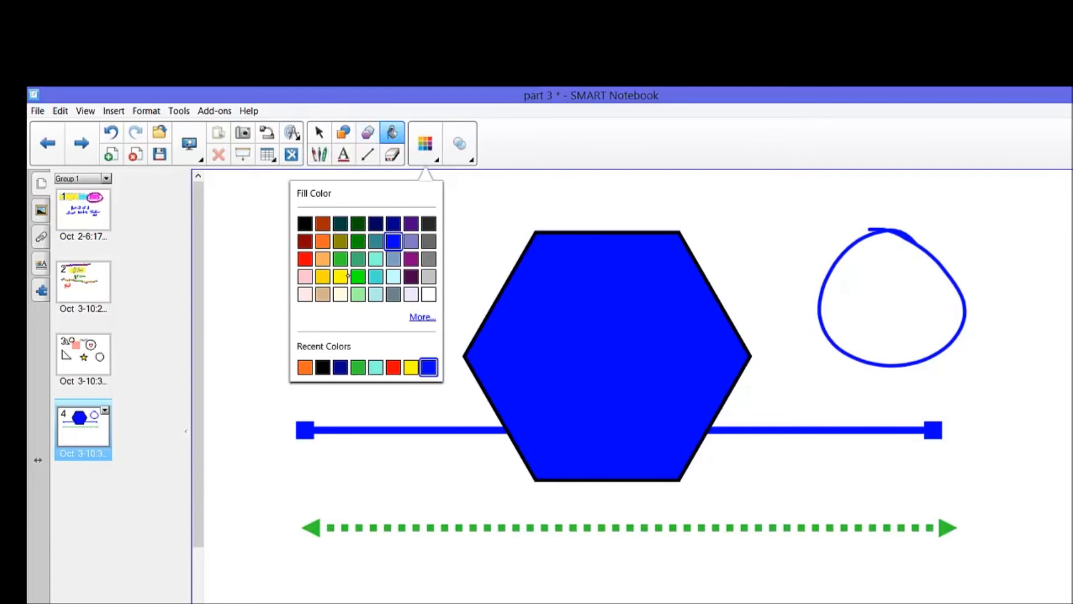
click(345, 275)
click(876, 284)
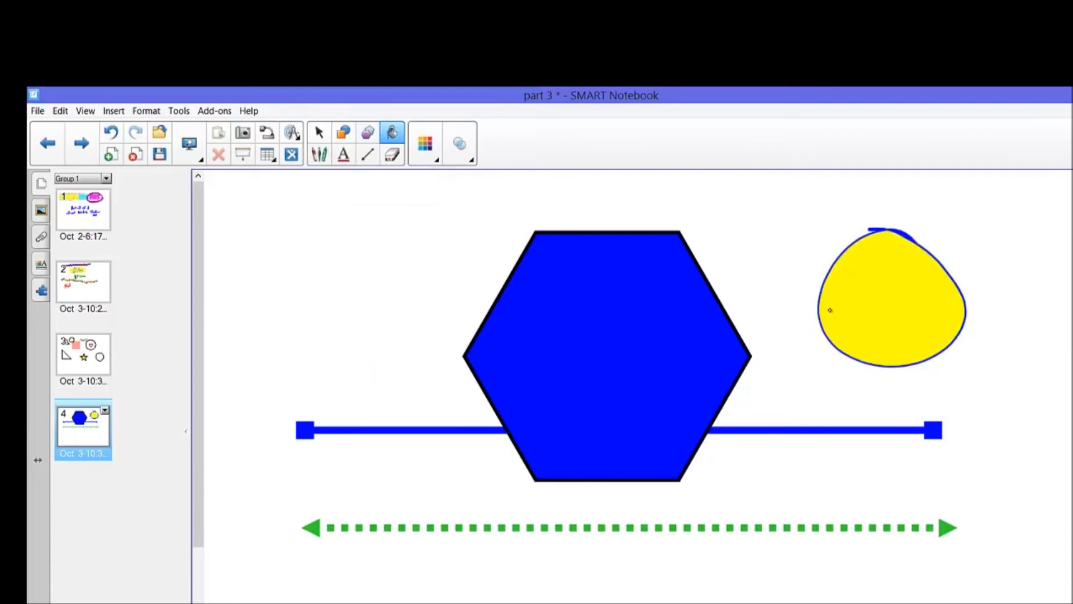